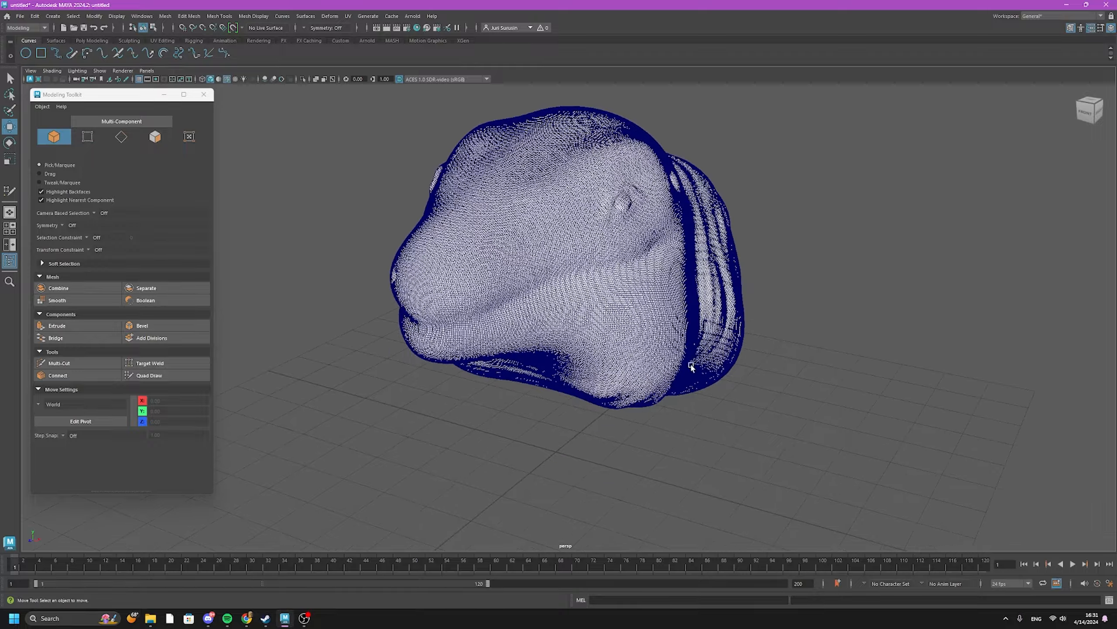
# Examine the sculpted head's dense wireframe up close and from several angles
pyautogui.scroll(10, 627, 377)
pyautogui.scroll(10, 627, 378)
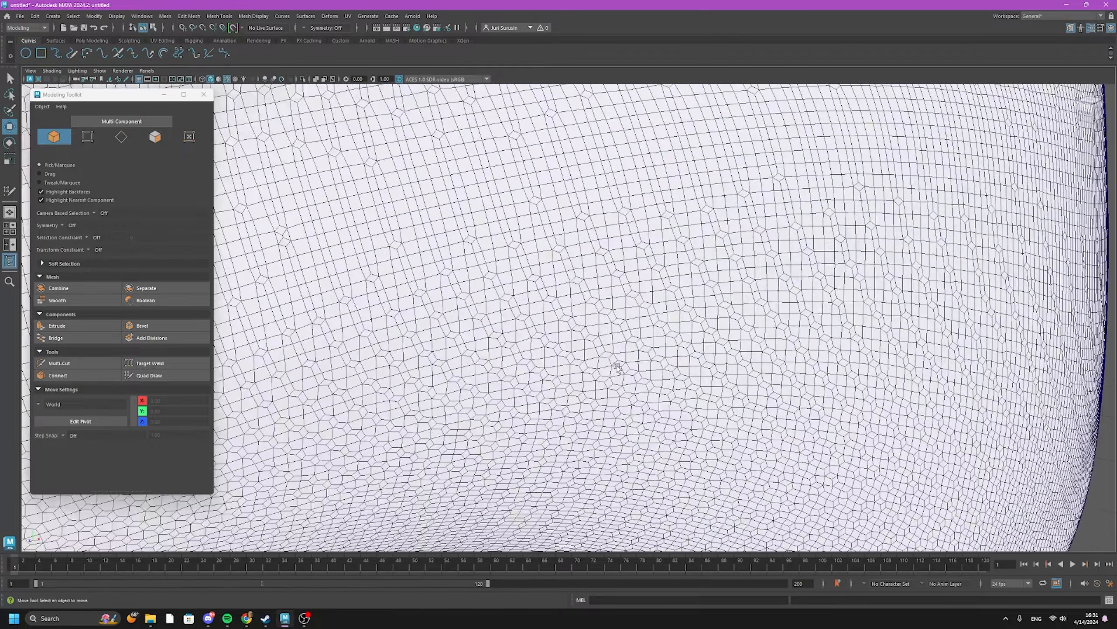
pyautogui.scroll(-15, 575, 348)
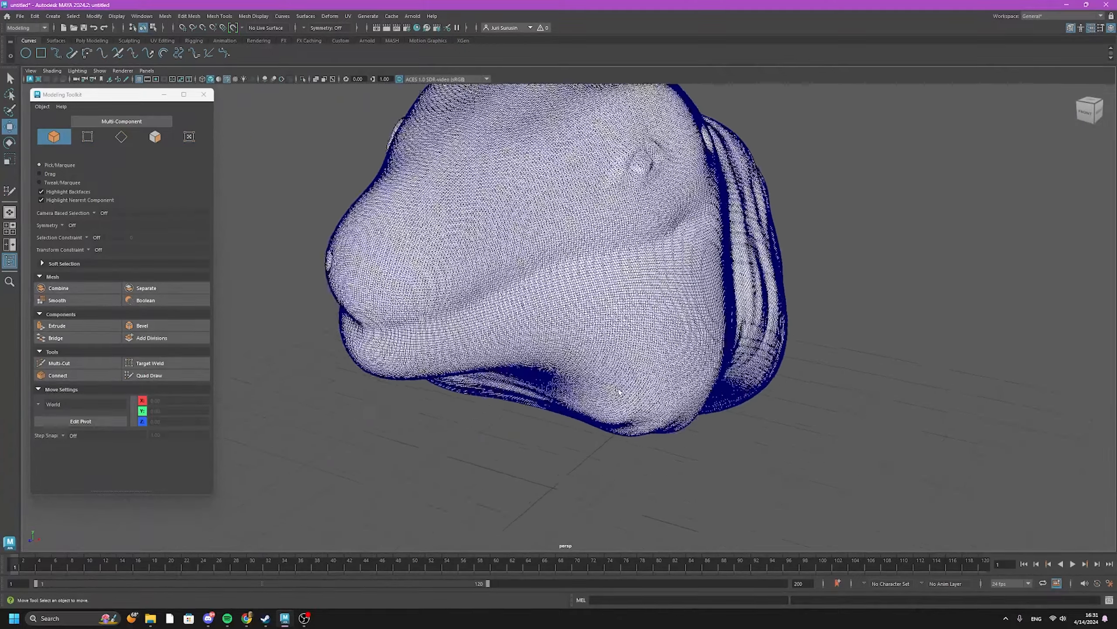
pyautogui.keyDown('alt'); pyautogui.moveTo(618, 390); pyautogui.dragTo(638, 309); pyautogui.keyUp('alt')
pyautogui.scroll(5, 733, 398)
pyautogui.scroll(-5, 733, 398)
pyautogui.click(638, 308)
pyautogui.press('r')
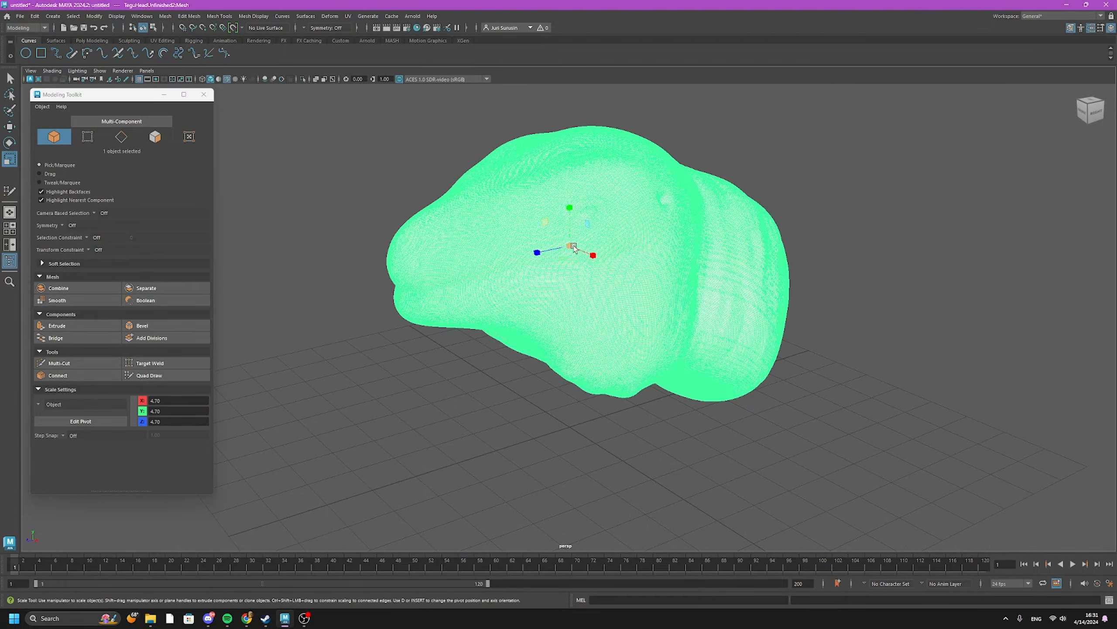
pyautogui.moveTo(638, 308); pyautogui.dragTo(733, 262, button='middle')
pyautogui.scroll(2, 622, 353)
pyautogui.press('w')
pyautogui.scroll(-2, 622, 354)
pyautogui.keyDown('alt'); pyautogui.moveTo(599, 250); pyautogui.dragTo(566, 452); pyautogui.keyUp('alt')
pyautogui.click(554, 429)
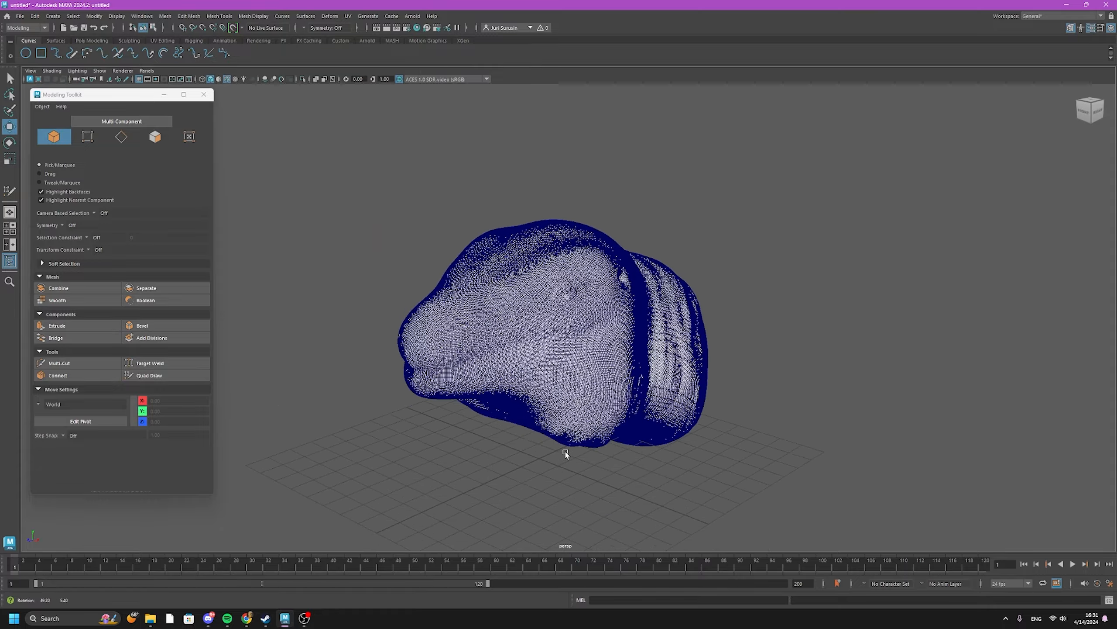
pyautogui.scroll(3, 466, 313)
# Look up the Quad Draw tool among the mesh tools
pyautogui.click(101, 95)
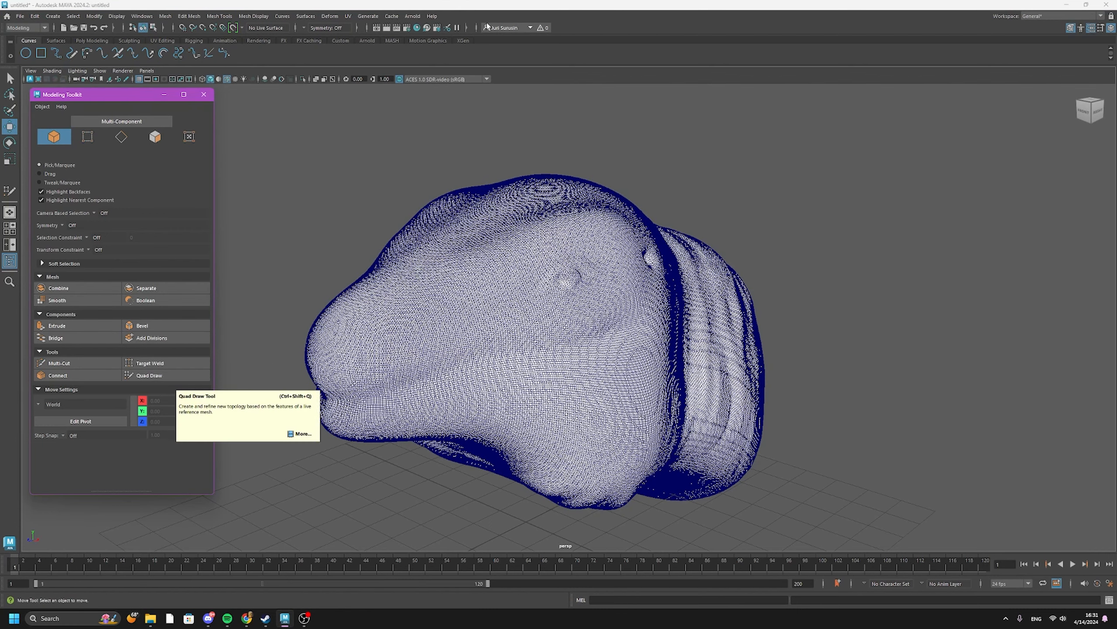
pyautogui.click(224, 17)
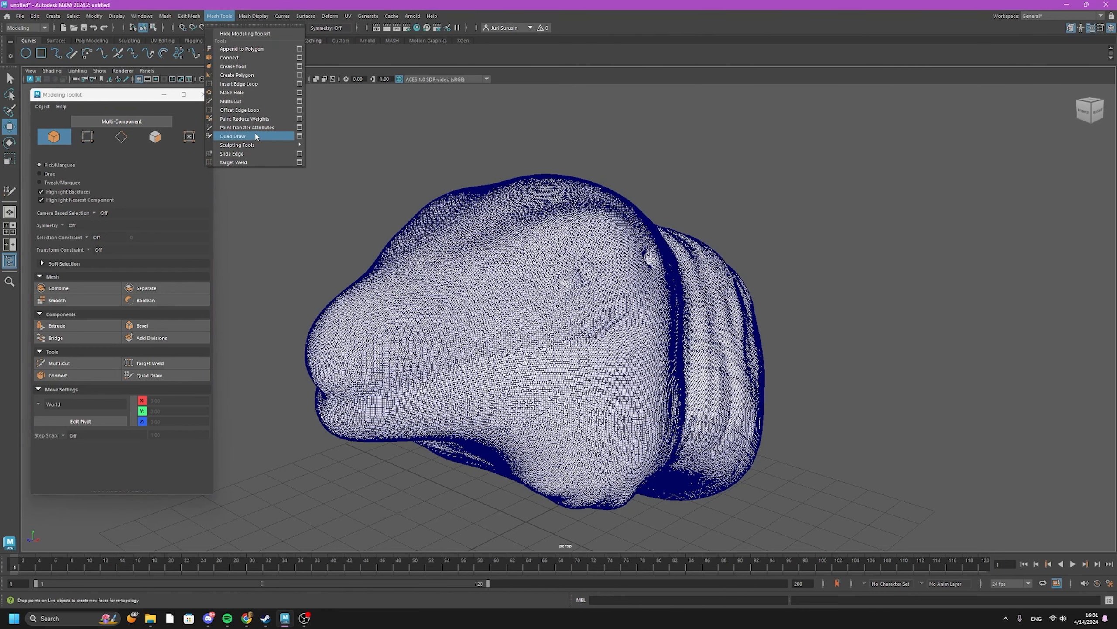
pyautogui.click(223, 448)
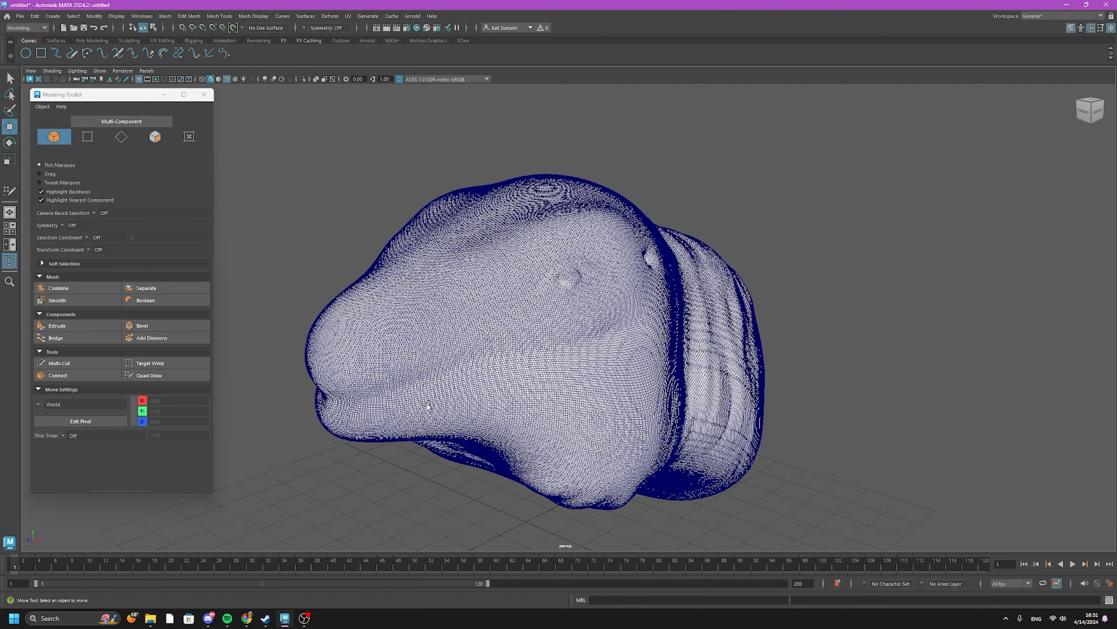
pyautogui.click(413, 440)
pyautogui.press('y')
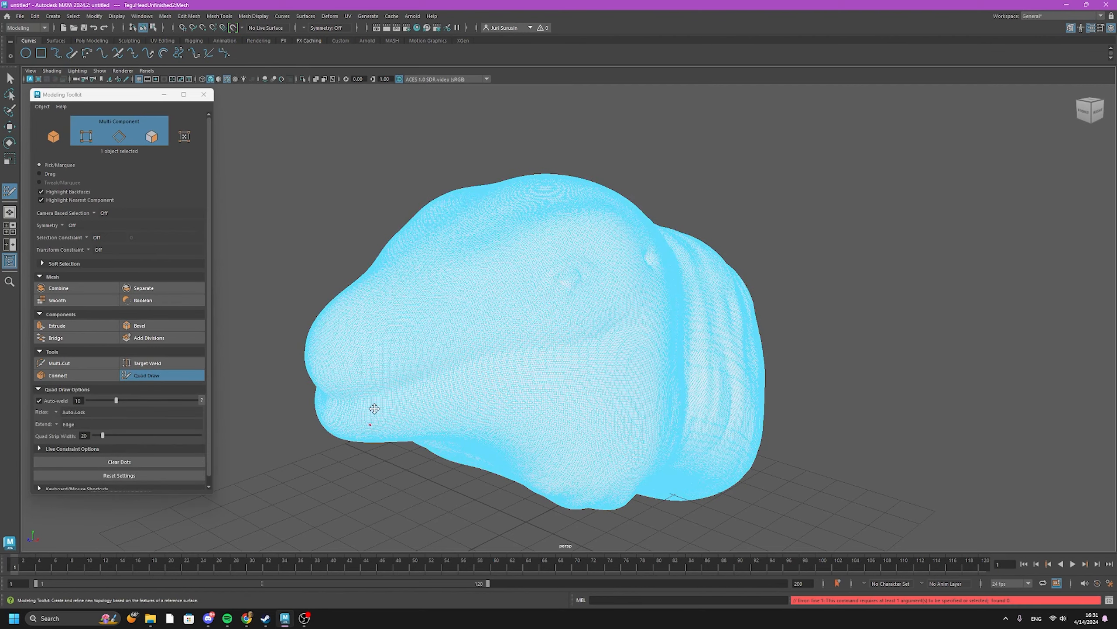
pyautogui.hotkey('ctrl', 'z')
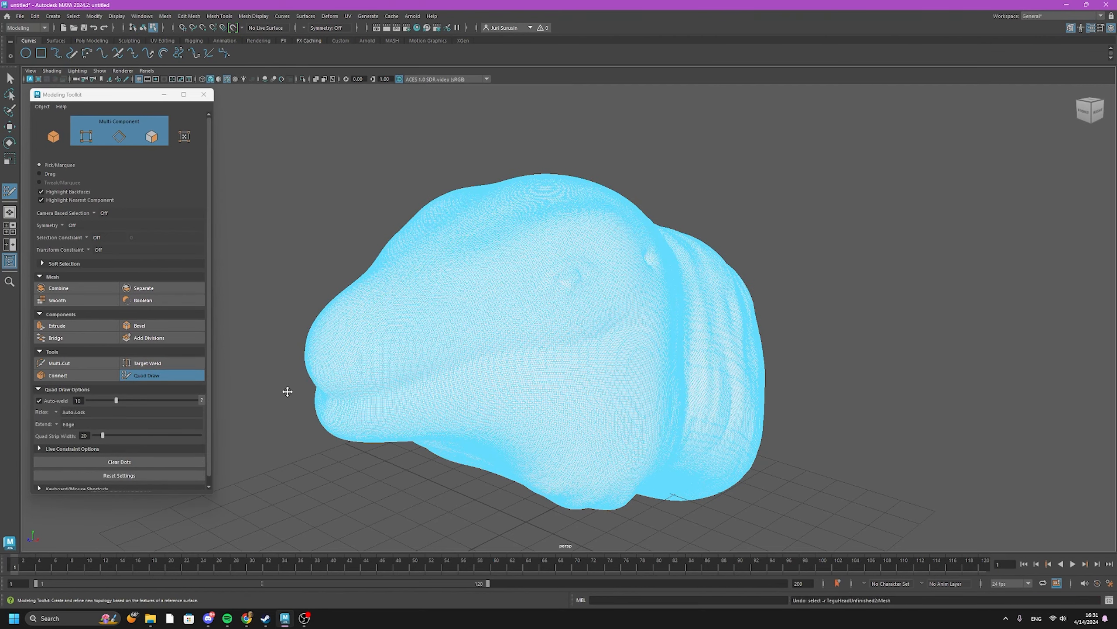
pyautogui.press('q')
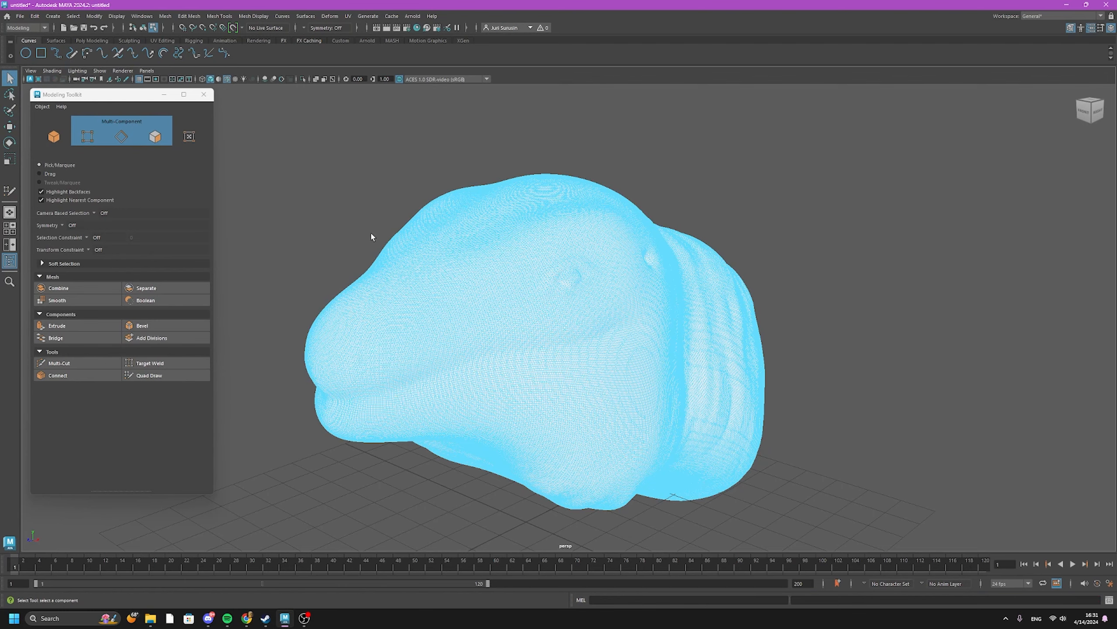
pyautogui.press('F8')
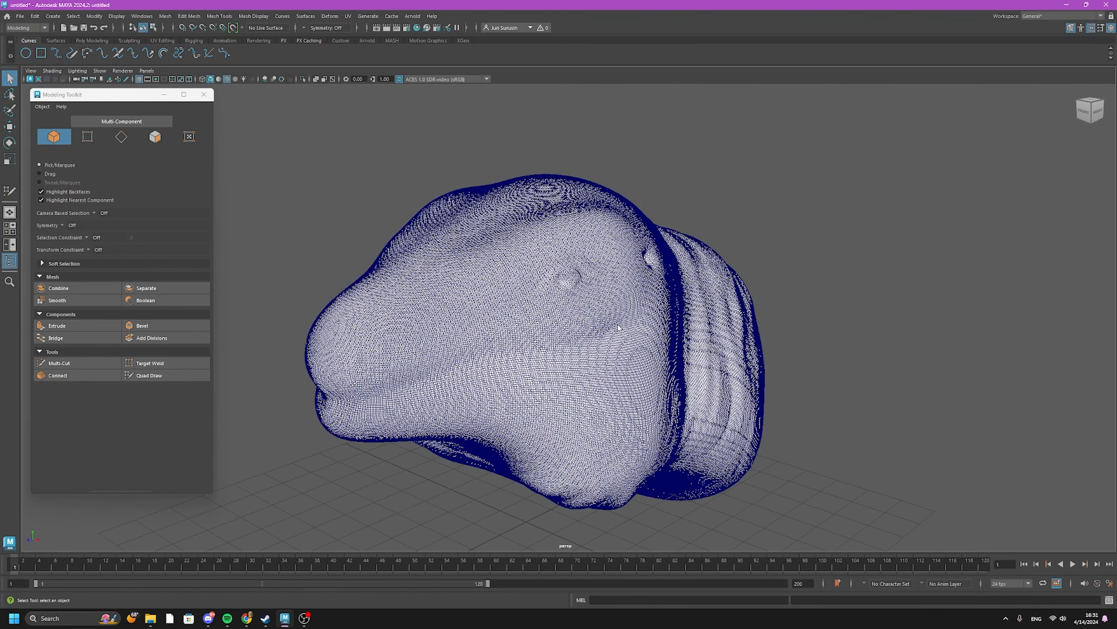
# Make the sculpted head mesh a live surface
pyautogui.click(557, 337)
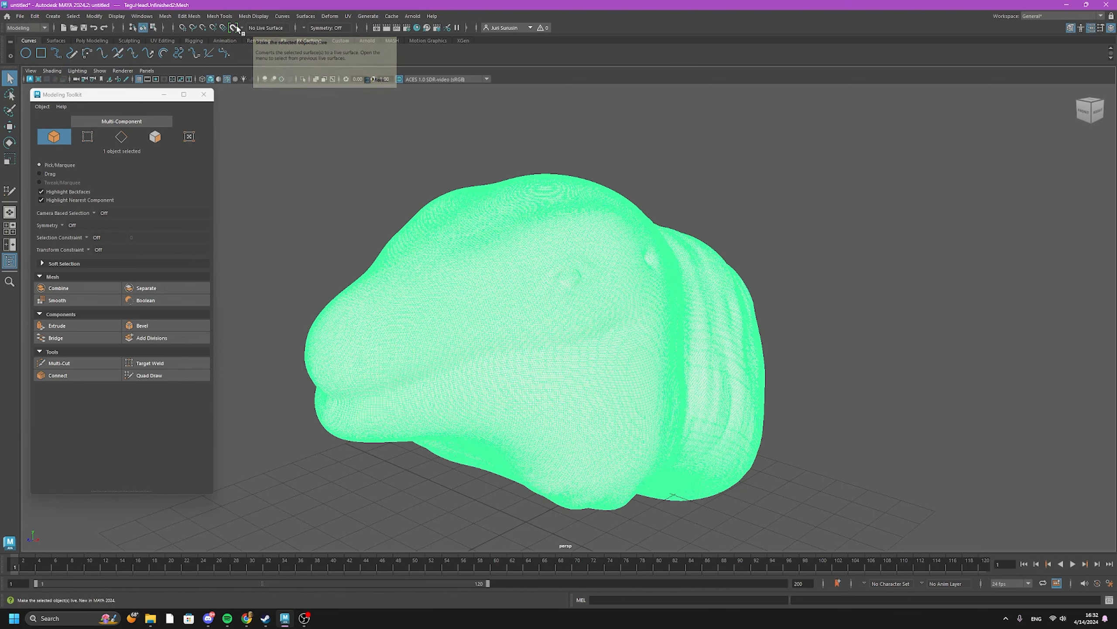
pyautogui.click(444, 184)
pyautogui.moveTo(309, 172); pyautogui.dragTo(418, 260)
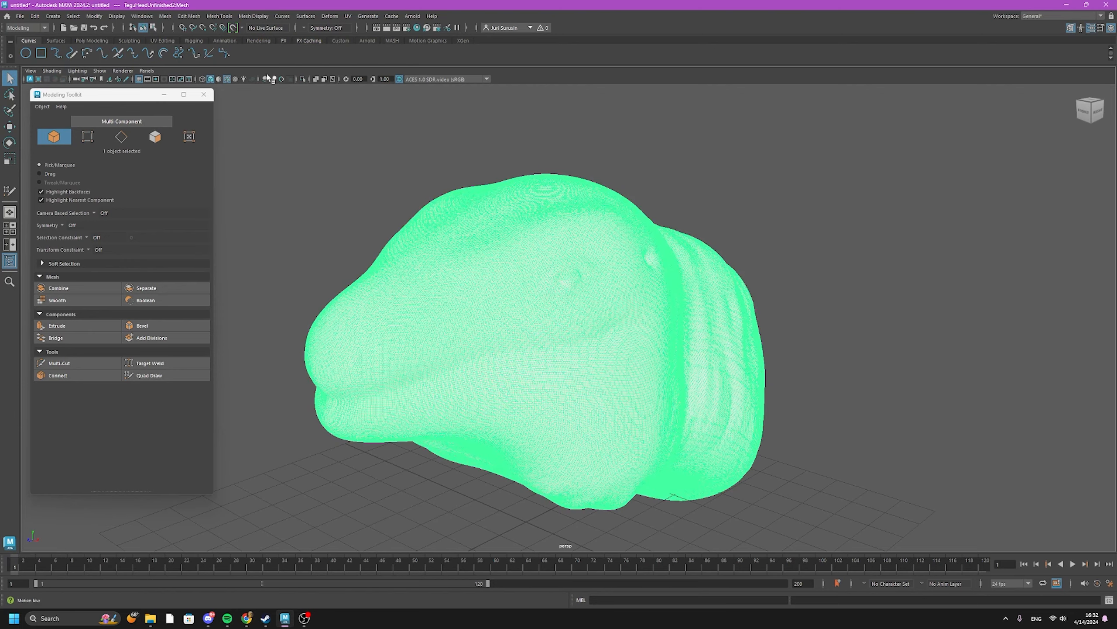
pyautogui.click(234, 28)
pyautogui.scroll(3, 433, 271)
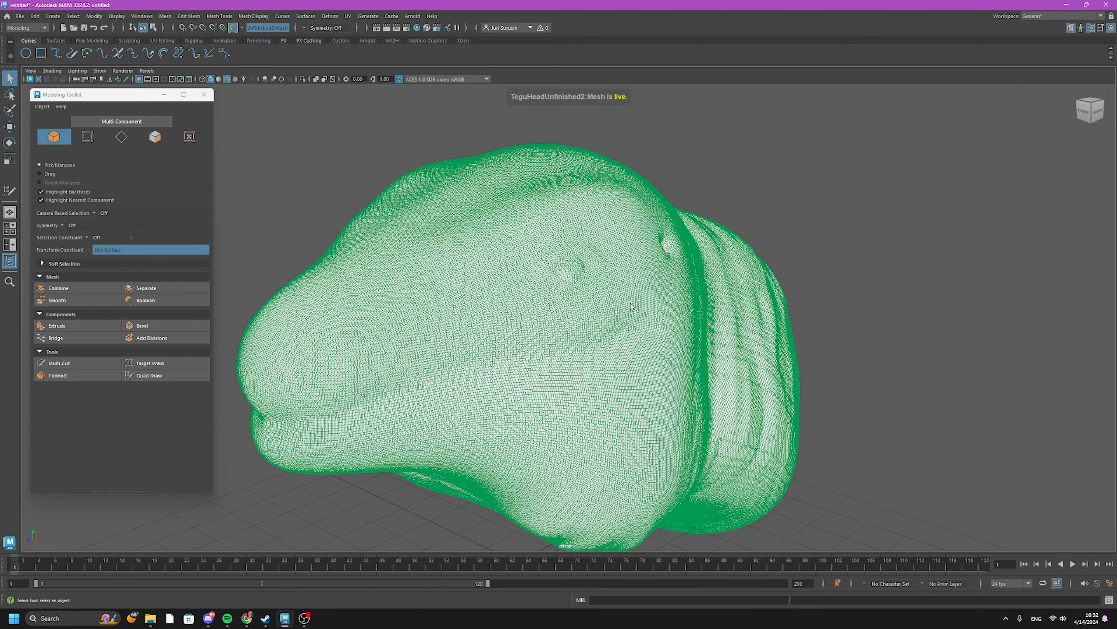
pyautogui.keyDown('alt'); pyautogui.moveTo(392, 210); pyautogui.dragTo(347, 177, button='right'); pyautogui.keyUp('alt')
pyautogui.keyDown('alt'); pyautogui.moveTo(354, 176); pyautogui.dragTo(433, 201, button='middle'); pyautogui.keyUp('alt')
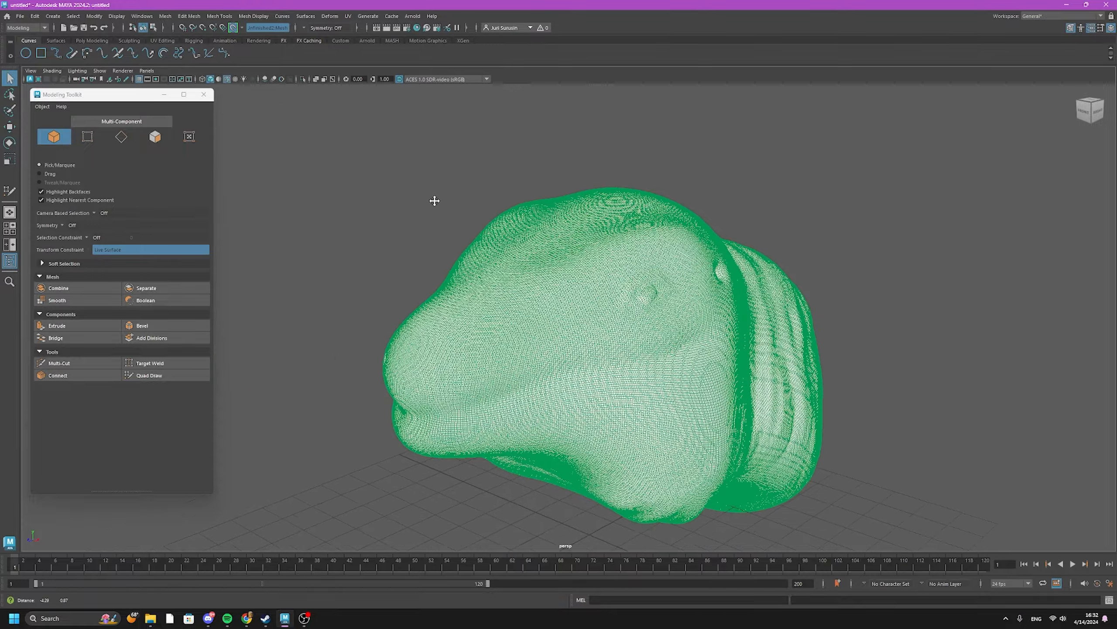
pyautogui.keyDown('alt'); pyautogui.moveTo(433, 201); pyautogui.dragTo(427, 224); pyautogui.keyUp('alt')
pyautogui.keyDown('alt'); pyautogui.moveTo(428, 224); pyautogui.dragTo(382, 216, button='middle'); pyautogui.keyUp('alt')
# Activate the Quad Draw tool for retopologizing the side of the snout
pyautogui.click(149, 375)
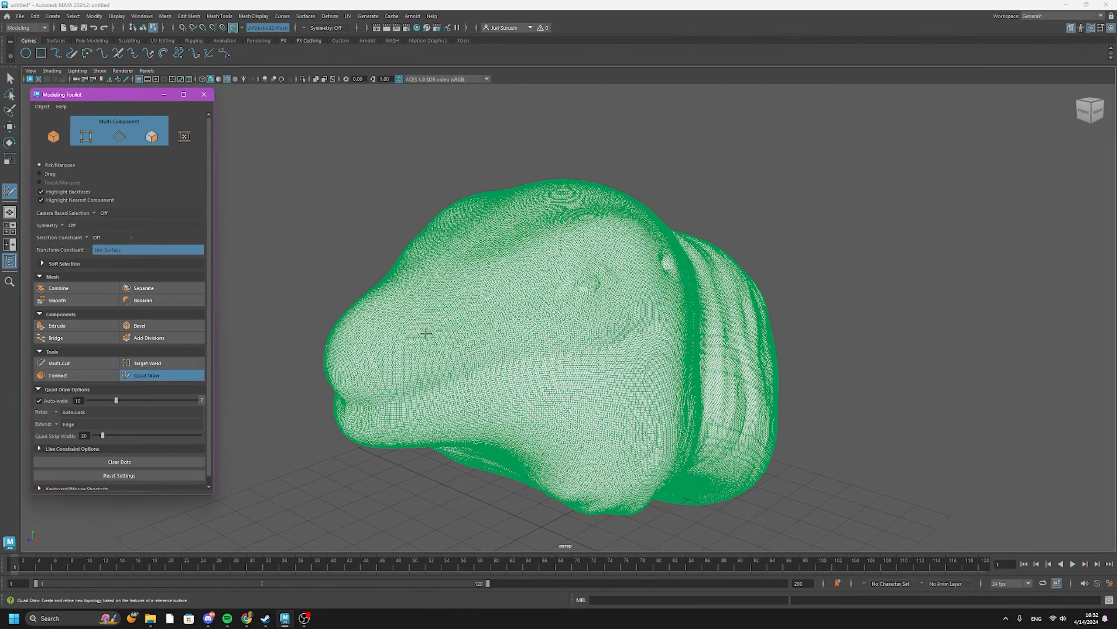
pyautogui.scroll(3, 541, 319)
pyautogui.moveTo(414, 294)
pyautogui.keyDown('alt'); pyautogui.mouseDown()
pyautogui.moveTo(451, 302)
pyautogui.moveTo(387, 298)
pyautogui.moveTo(437, 299)
pyautogui.moveTo(410, 294)
pyautogui.mouseUp(); pyautogui.keyUp('alt')
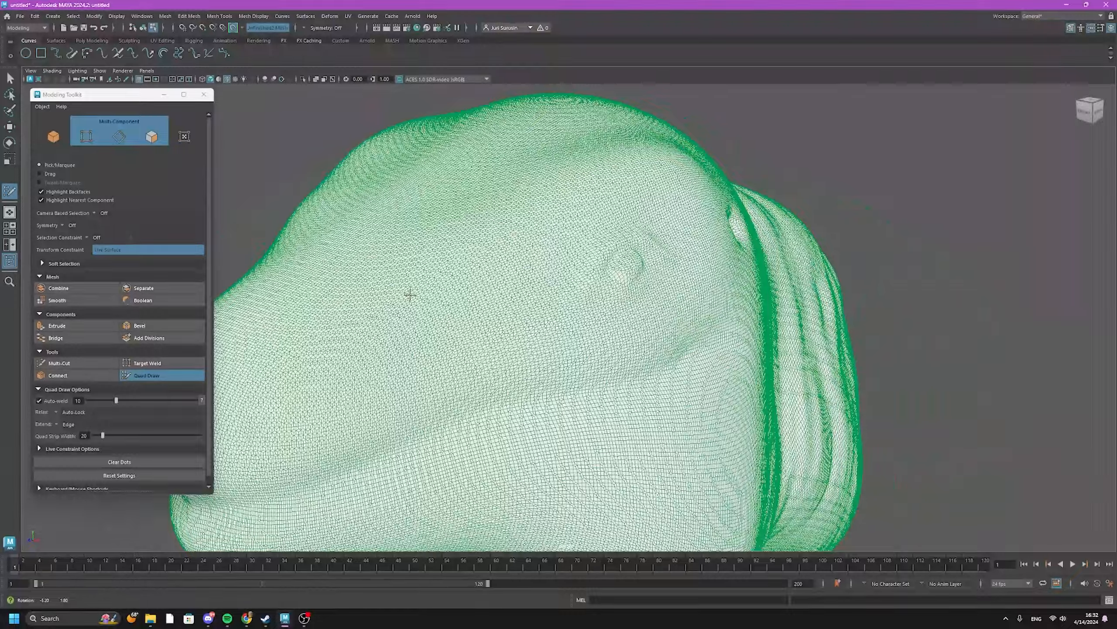
pyautogui.keyDown('alt'); pyautogui.moveTo(404, 251); pyautogui.dragTo(496, 259, button='middle'); pyautogui.keyUp('alt')
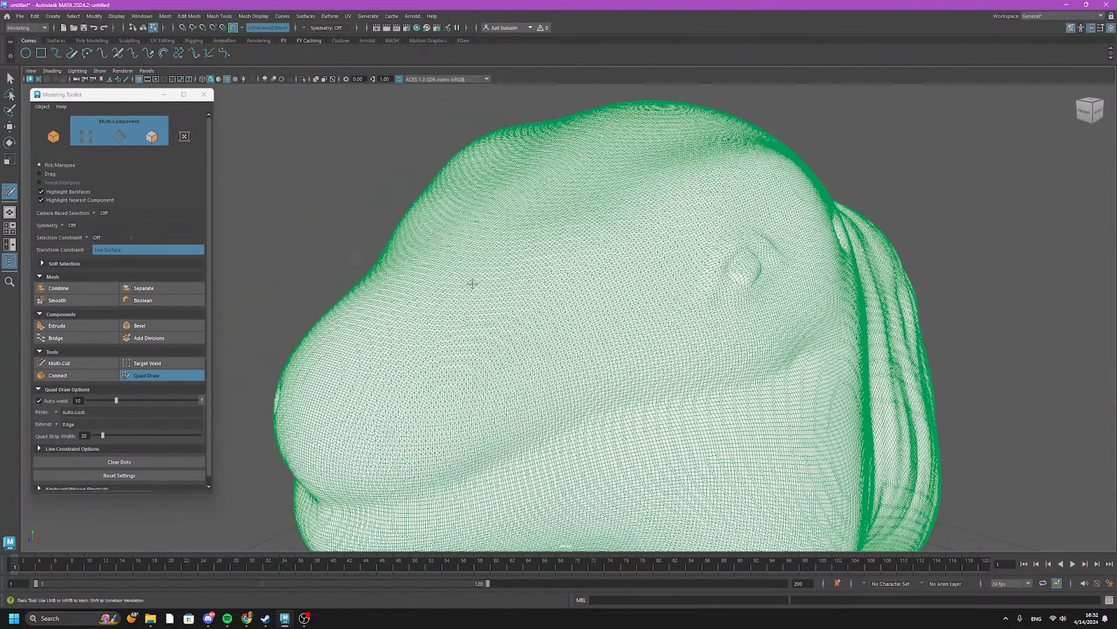
pyautogui.scroll(-2, 133, 403)
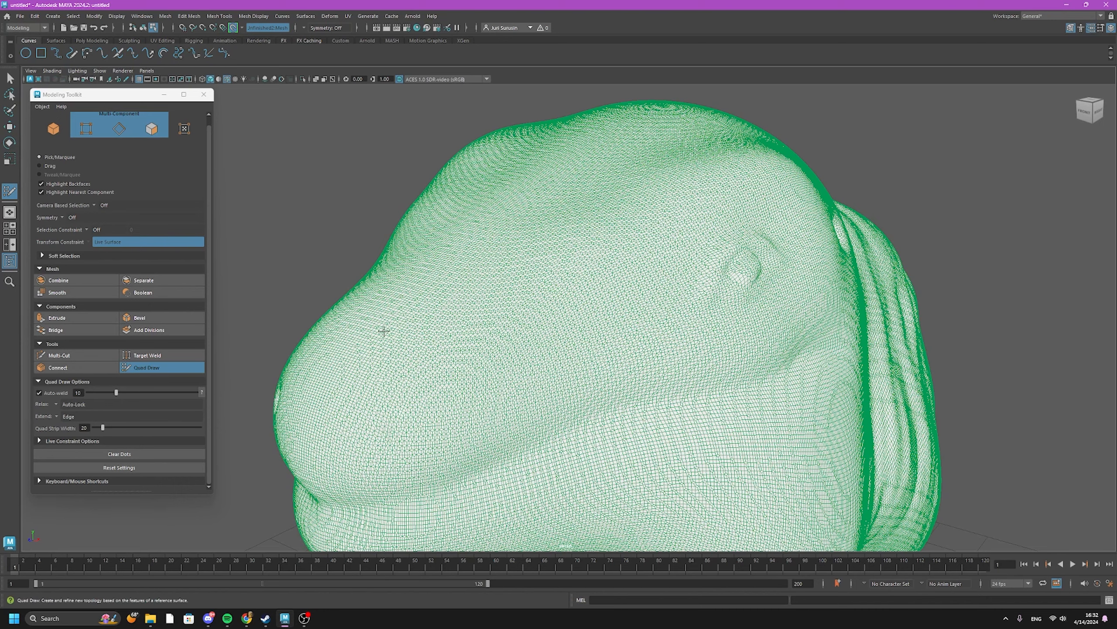
pyautogui.scroll(2, 510, 260)
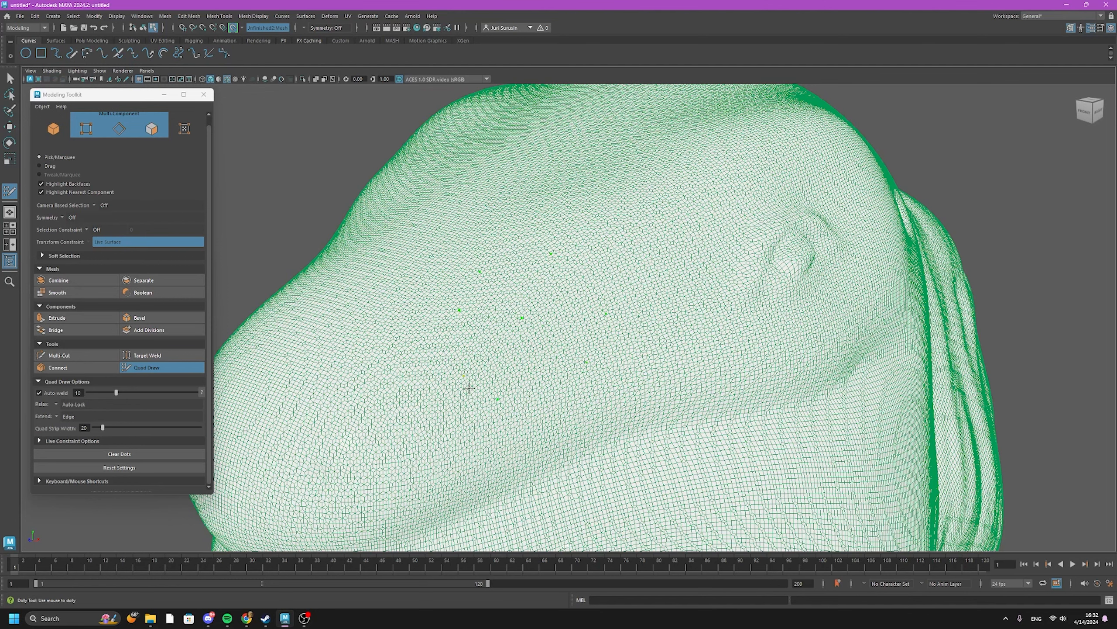
# Undo the last placed dots, place four corner dots on the side of the snout, and fill them as one quad face
pyautogui.scroll(2, 585, 404)
pyautogui.hotkey('ctrl', 'z')
pyautogui.hotkey('ctrl', 'z')
pyautogui.click(439, 271)
pyautogui.keyDown('shift'); pyautogui.click(477, 287); pyautogui.keyUp('shift')
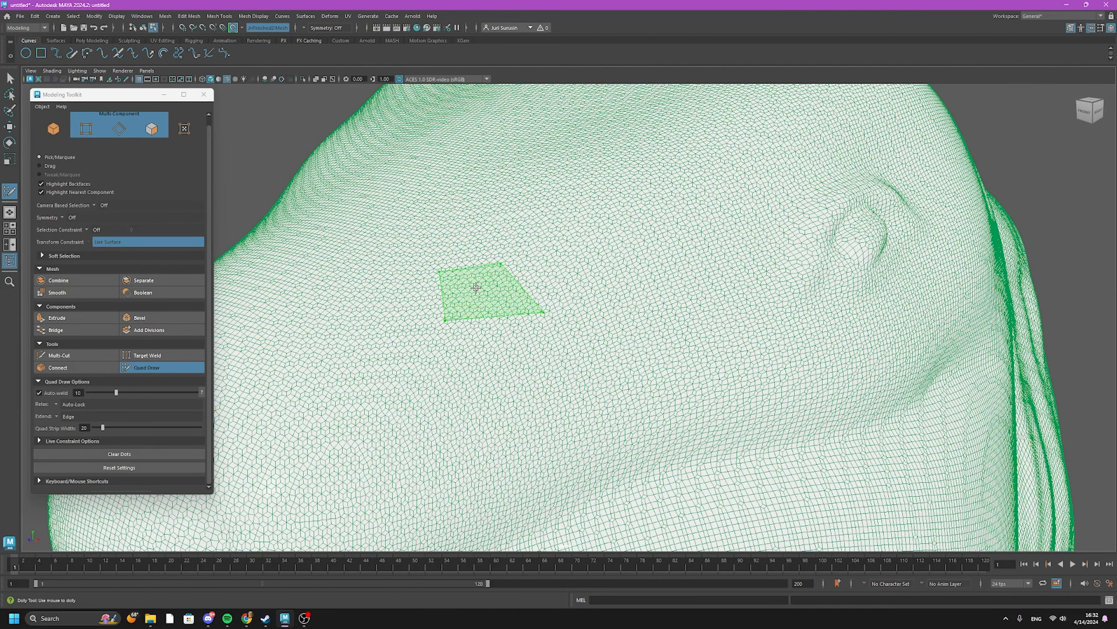
pyautogui.keyDown('shift'); pyautogui.click(476, 287); pyautogui.keyUp('shift')
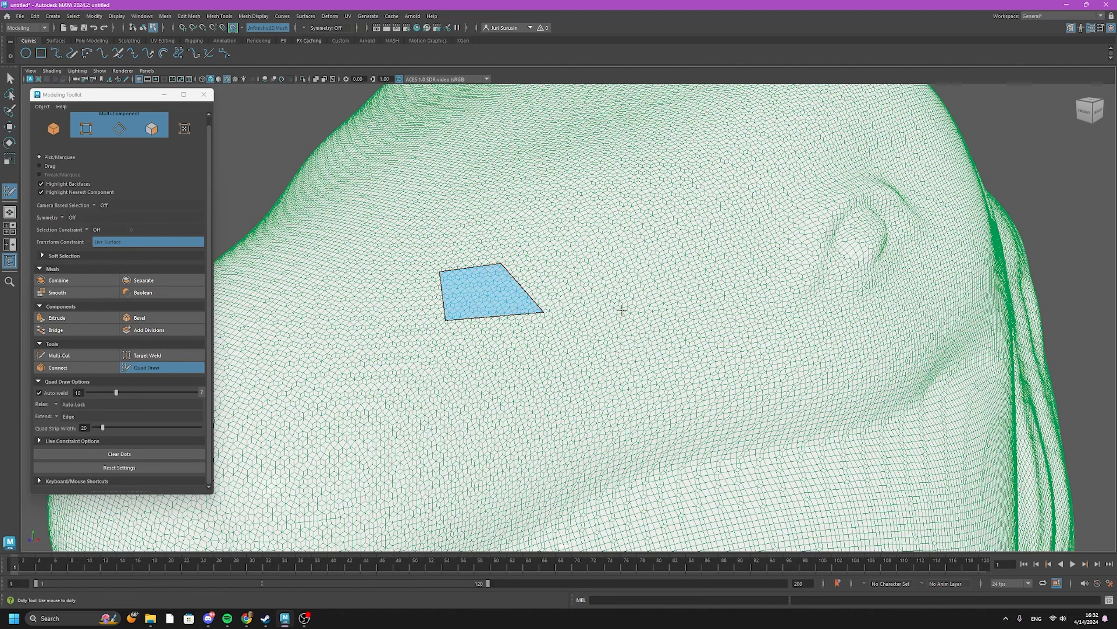
# Try relaxing the new quad face on the snout, and undo the change
pyautogui.moveTo(492, 299)
pyautogui.mouseDown()
pyautogui.moveTo(436, 263)
pyautogui.moveTo(540, 282)
pyautogui.moveTo(517, 252)
pyautogui.moveTo(495, 295)
pyautogui.moveTo(526, 364)
pyautogui.moveTo(630, 359)
pyautogui.moveTo(482, 367)
pyautogui.moveTo(611, 354)
pyautogui.mouseUp()
pyautogui.scroll(4, 566, 334)
pyautogui.keyDown('alt'); pyautogui.moveTo(566, 334); pyautogui.dragTo(589, 369, button='middle'); pyautogui.keyUp('alt')
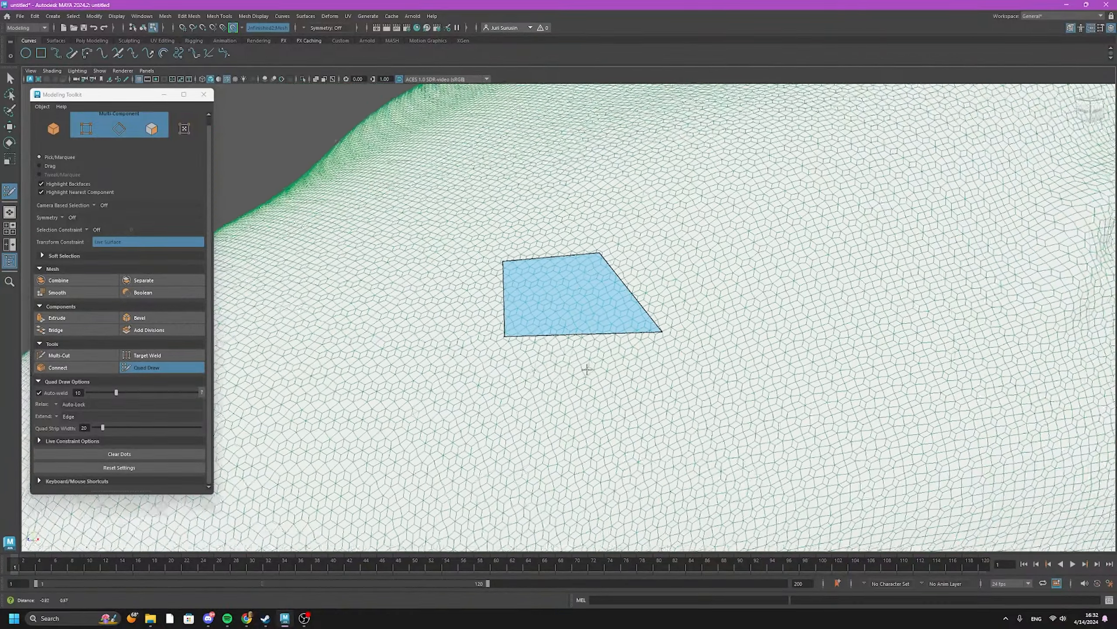
pyautogui.scroll(-3, 605, 370)
pyautogui.moveTo(596, 317)
pyautogui.mouseDown()
pyautogui.moveTo(465, 320)
pyautogui.moveTo(632, 312)
pyautogui.moveTo(533, 285)
pyautogui.moveTo(532, 316)
pyautogui.moveTo(566, 316)
pyautogui.moveTo(567, 301)
pyautogui.mouseUp()
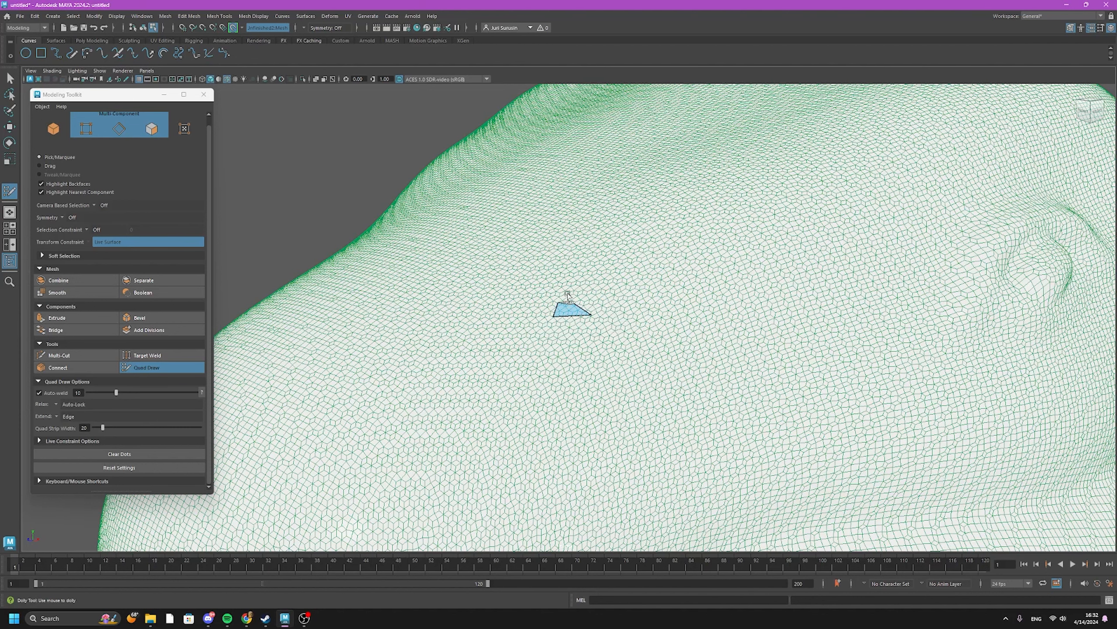
pyautogui.hotkey('ctrl', 'z')
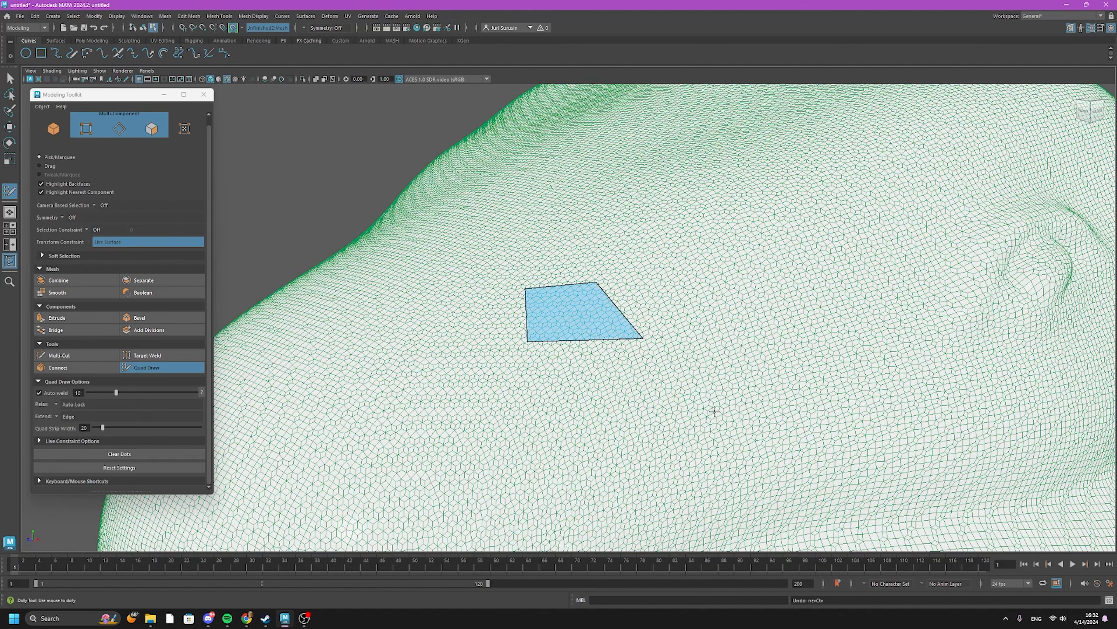
# Try subdividing the quad face with inserted edge loops in both directions, and undo them
pyautogui.keyDown('ctrl'); pyautogui.click(583, 323); pyautogui.keyUp('ctrl')
pyautogui.keyDown('ctrl'); pyautogui.click(579, 313); pyautogui.keyUp('ctrl')
pyautogui.keyDown('ctrl'); pyautogui.click(595, 315); pyautogui.keyUp('ctrl')
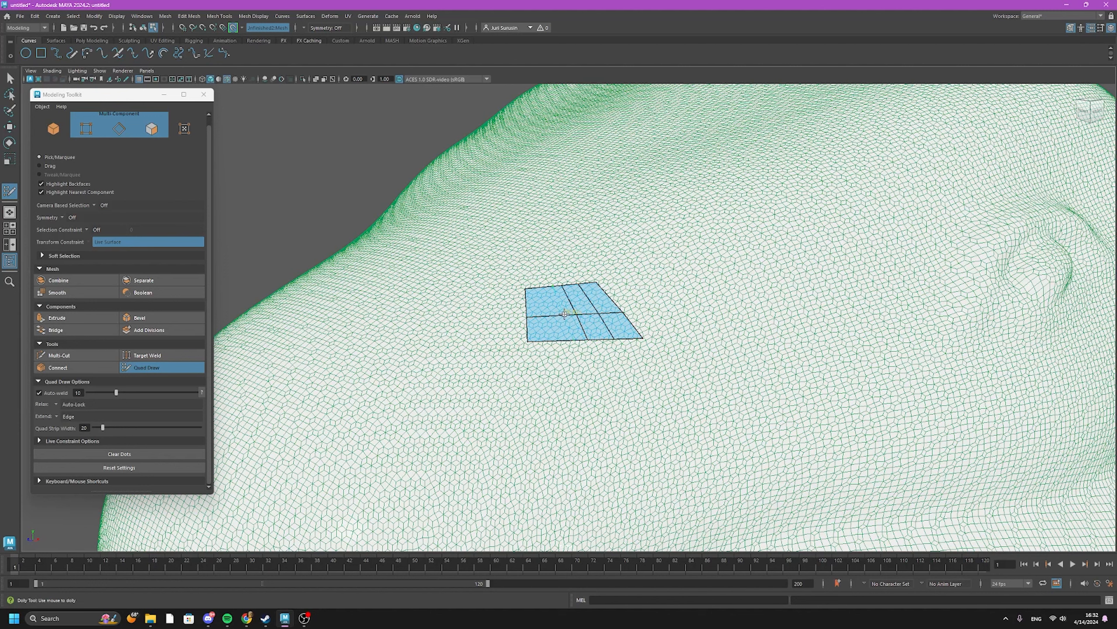
pyautogui.hotkey('ctrl', 'z')
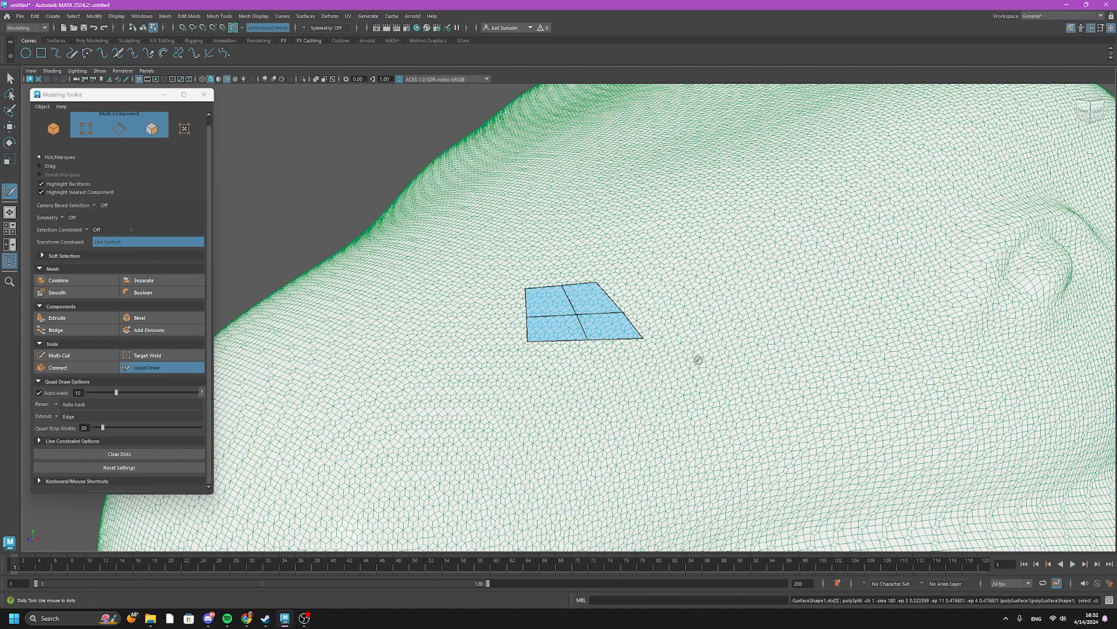
pyautogui.hotkey('ctrl', 'z')
pyautogui.hotkey('ctrl', 'z')
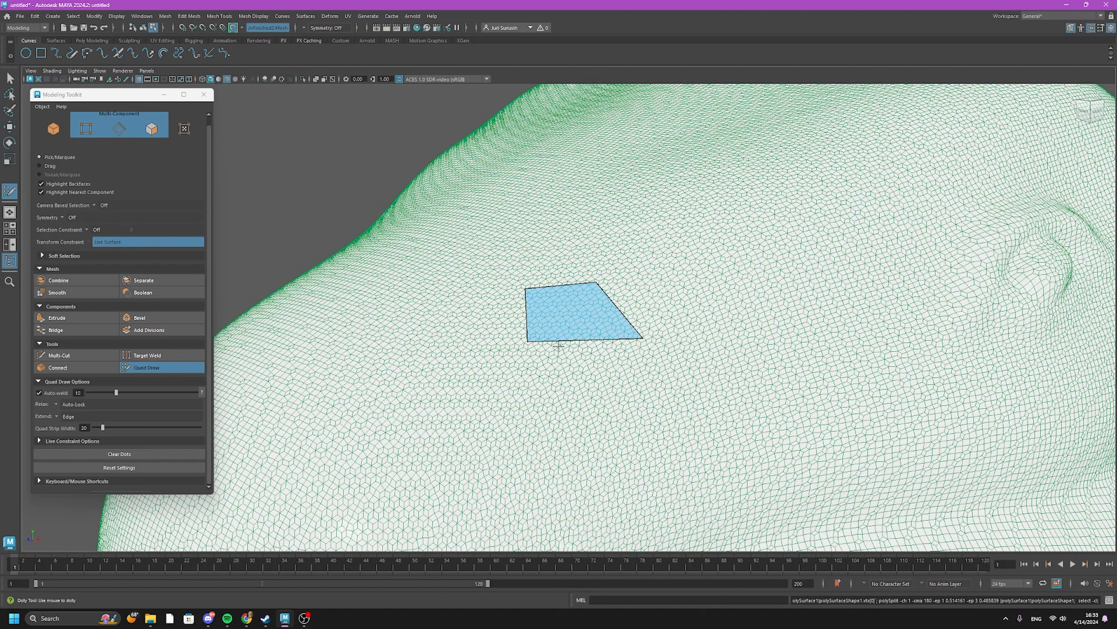
# Reshape the quad face by moving its corner vertices across the live surface
pyautogui.moveTo(597, 283); pyautogui.dragTo(622, 278)
pyautogui.moveTo(525, 288); pyautogui.dragTo(532, 271)
pyautogui.moveTo(528, 341); pyautogui.dragTo(524, 370)
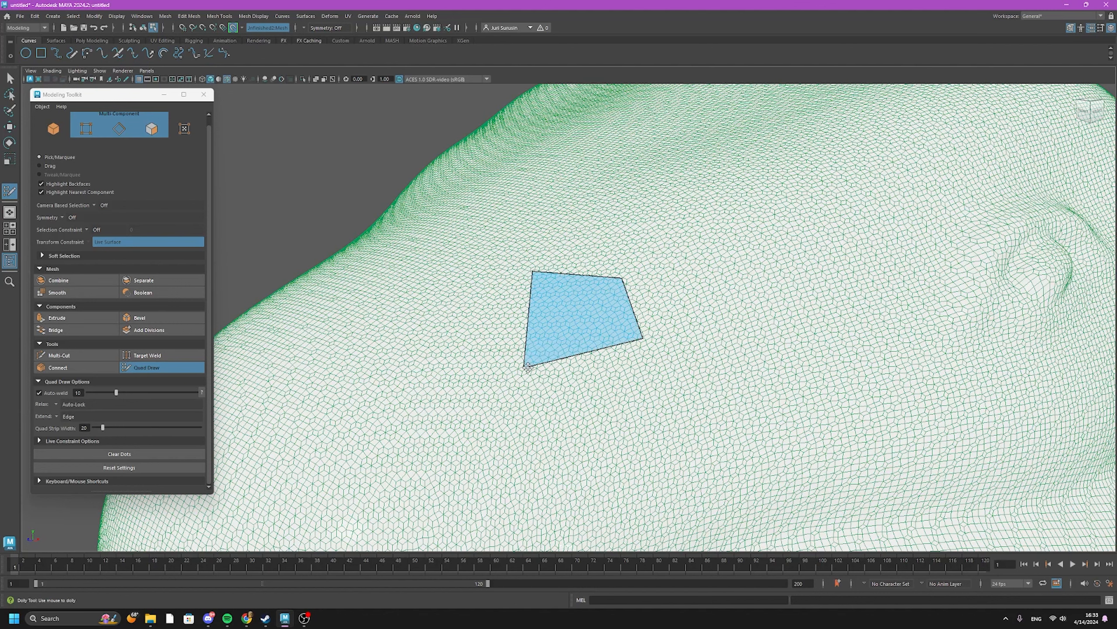
pyautogui.moveTo(532, 271); pyautogui.dragTo(538, 303)
pyautogui.moveTo(638, 341); pyautogui.dragTo(655, 322)
pyautogui.moveTo(621, 279)
pyautogui.mouseDown()
pyautogui.moveTo(639, 294)
pyautogui.moveTo(610, 309)
pyautogui.moveTo(629, 301)
pyautogui.moveTo(580, 291)
pyautogui.moveTo(623, 304)
pyautogui.moveTo(601, 292)
pyautogui.mouseUp()
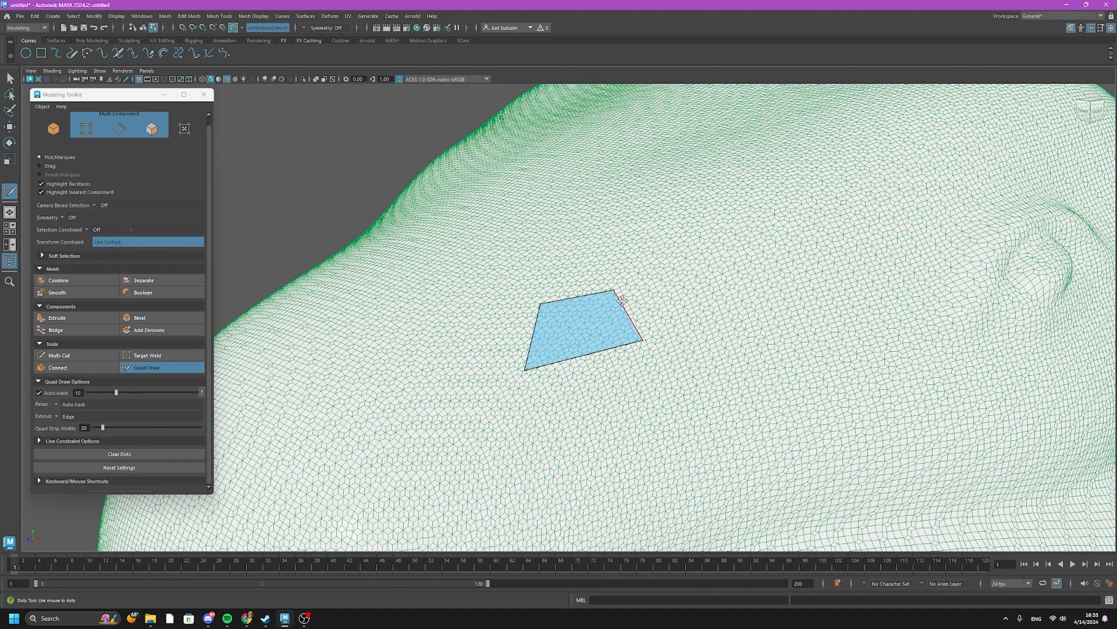
# Extend the quad's eye-side edge into a strip of three more faces toward the eye, adjusting the lower corner of the first one
pyautogui.moveTo(621, 300); pyautogui.dragTo(691, 300)
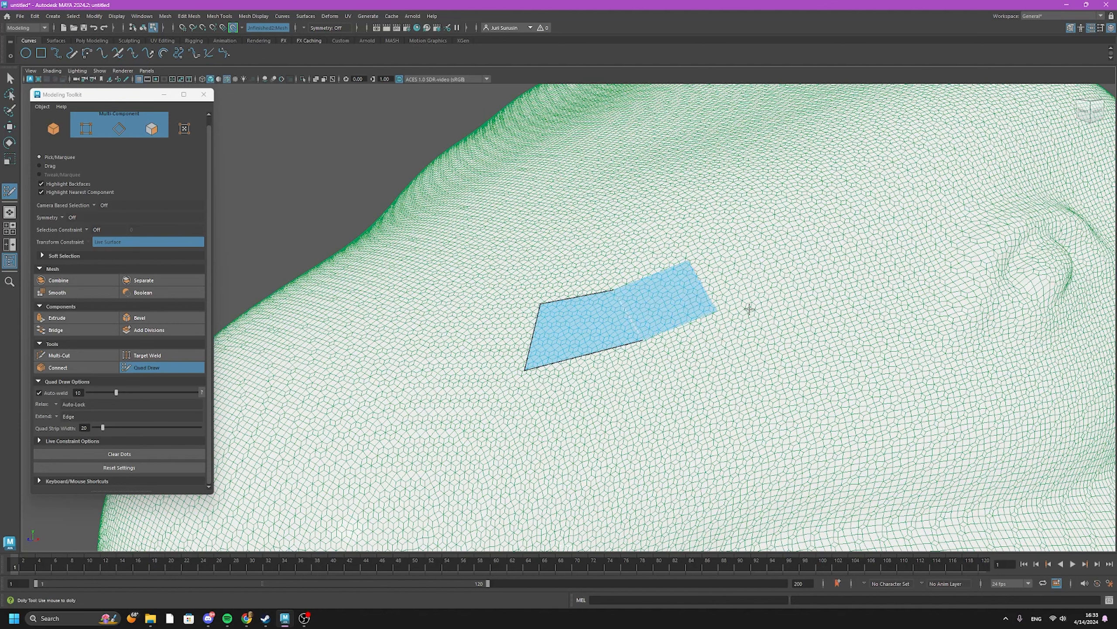
pyautogui.hotkey('ctrl', 'z')
pyautogui.scroll(4, 771, 324)
pyautogui.moveTo(775, 339)
pyautogui.keyDown('alt'); pyautogui.mouseDown(button='middle')
pyautogui.moveTo(736, 349)
pyautogui.moveTo(635, 344)
pyautogui.mouseUp(button='middle'); pyautogui.keyUp('alt')
pyautogui.hotkey('ctrl', 'z')
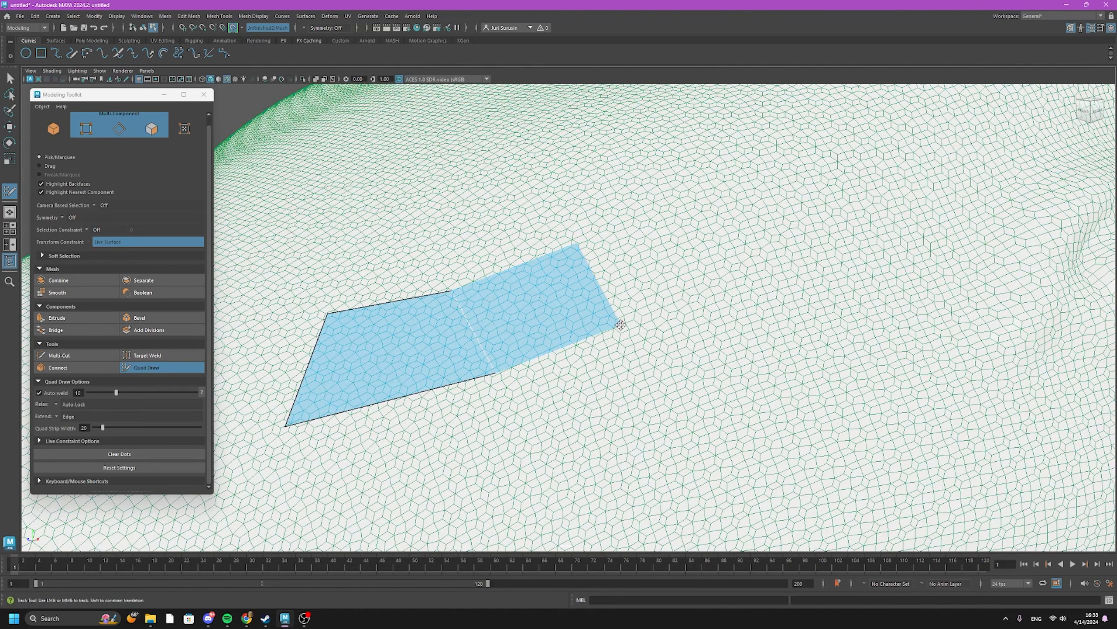
pyautogui.moveTo(621, 325); pyautogui.dragTo(626, 337)
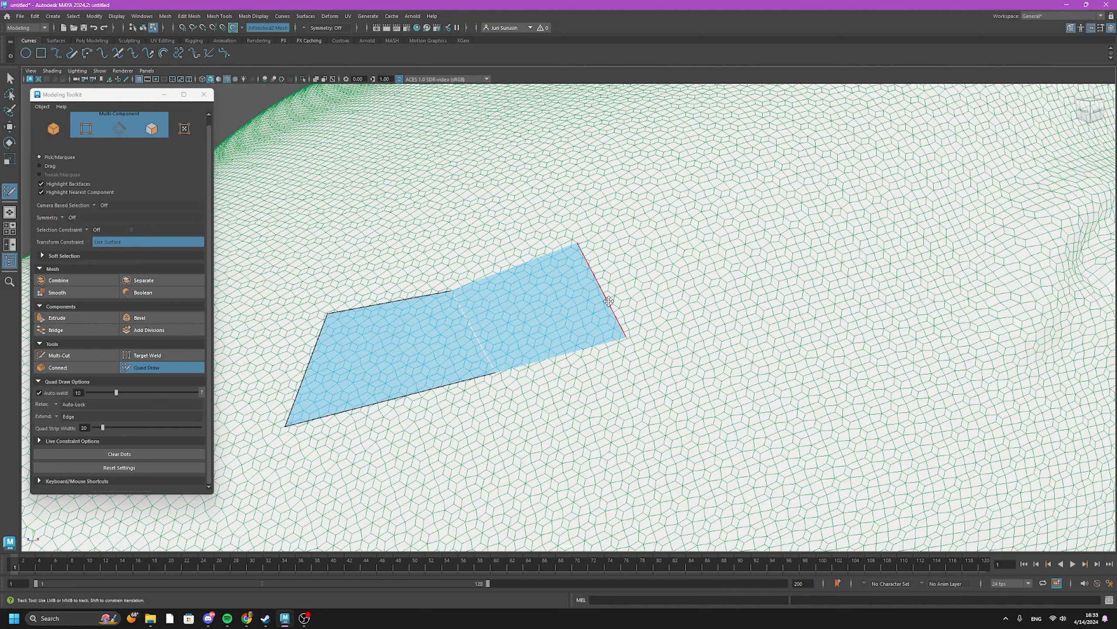
pyautogui.moveTo(606, 302); pyautogui.dragTo(918, 223)
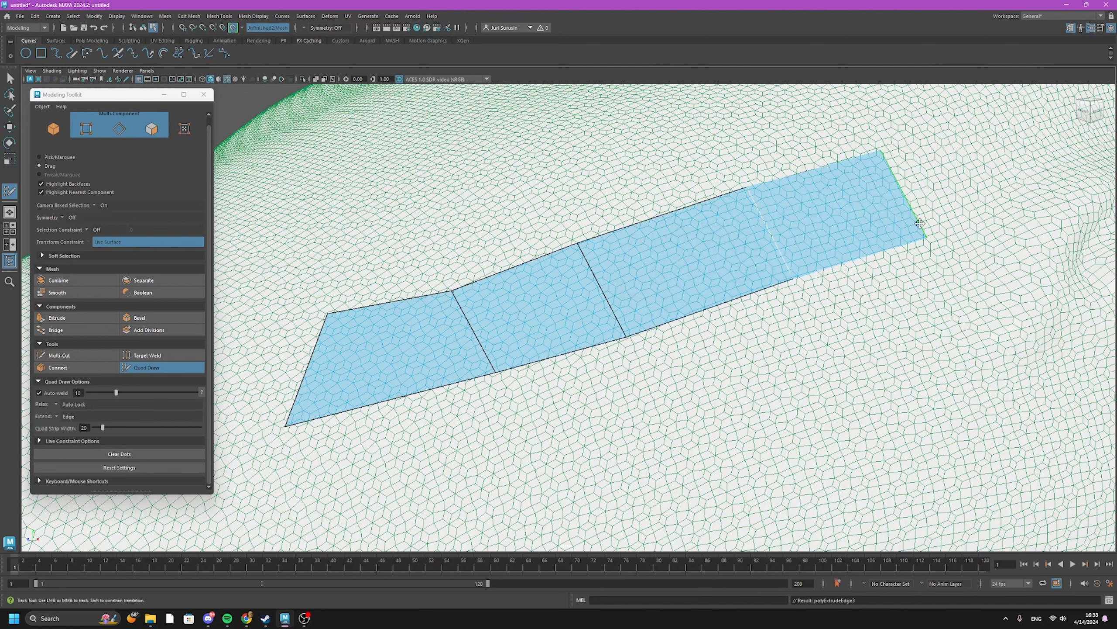
pyautogui.keyDown('alt'); pyautogui.moveTo(756, 313); pyautogui.dragTo(684, 421, button='right'); pyautogui.keyUp('alt')
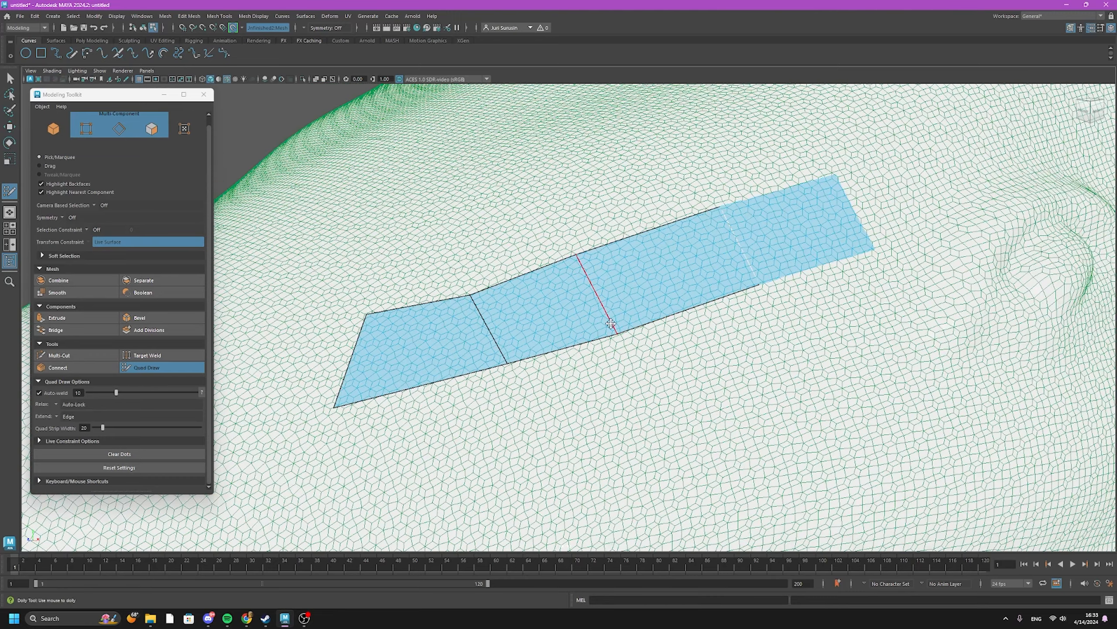
# Extend the four-face strip's border loops into a second row toward the mouth, a row toward the head's top, and two nose-side columns
pyautogui.keyDown('alt'); pyautogui.moveTo(748, 399); pyautogui.dragTo(674, 292, button='middle'); pyautogui.keyUp('alt')
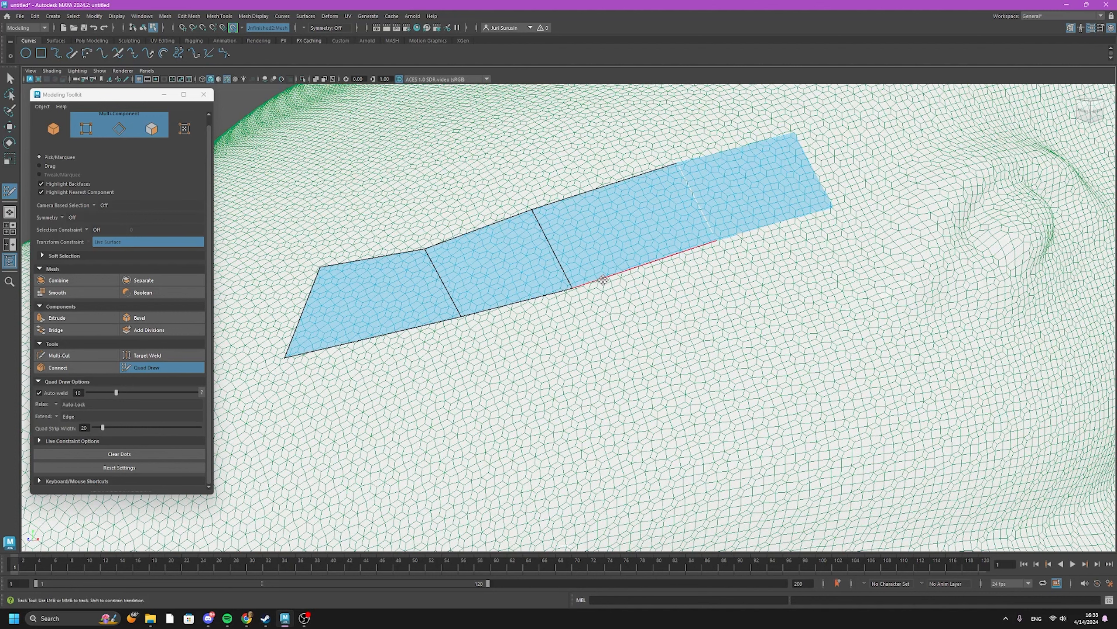
pyautogui.moveTo(604, 282); pyautogui.dragTo(654, 385)
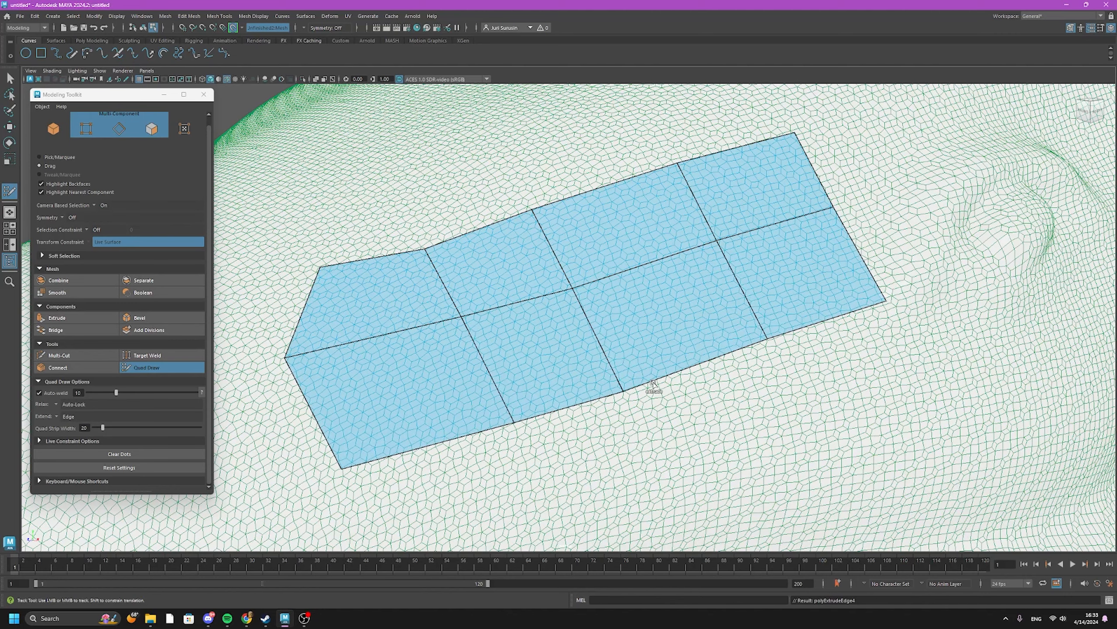
pyautogui.keyDown('alt'); pyautogui.moveTo(660, 374); pyautogui.dragTo(399, 320, button='right'); pyautogui.keyUp('alt')
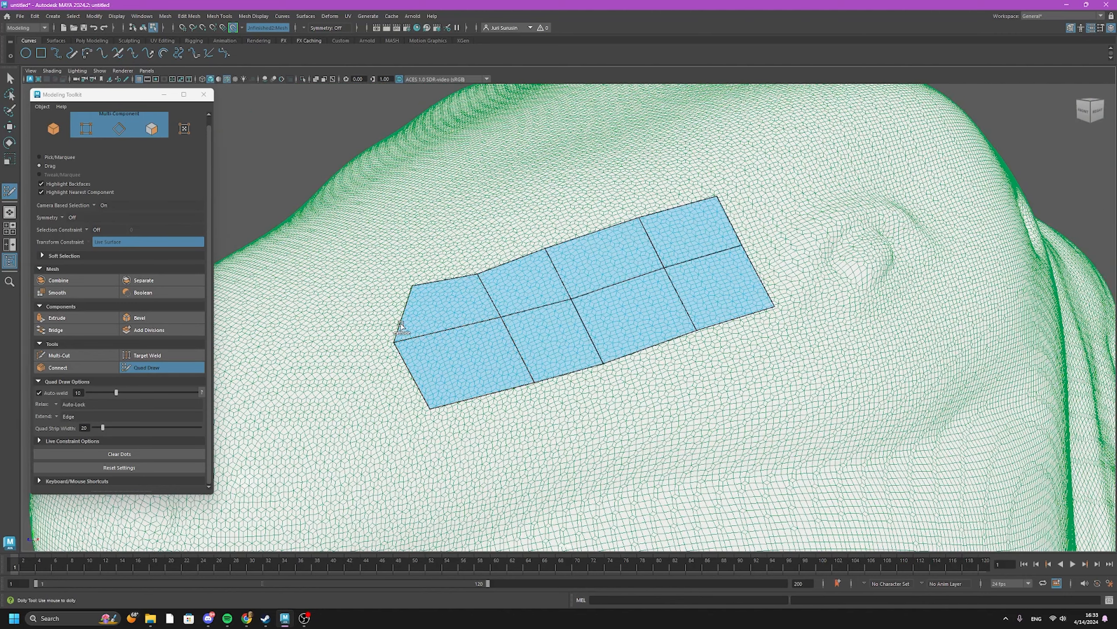
pyautogui.moveTo(401, 326); pyautogui.dragTo(342, 333)
pyautogui.moveTo(444, 280); pyautogui.dragTo(445, 229)
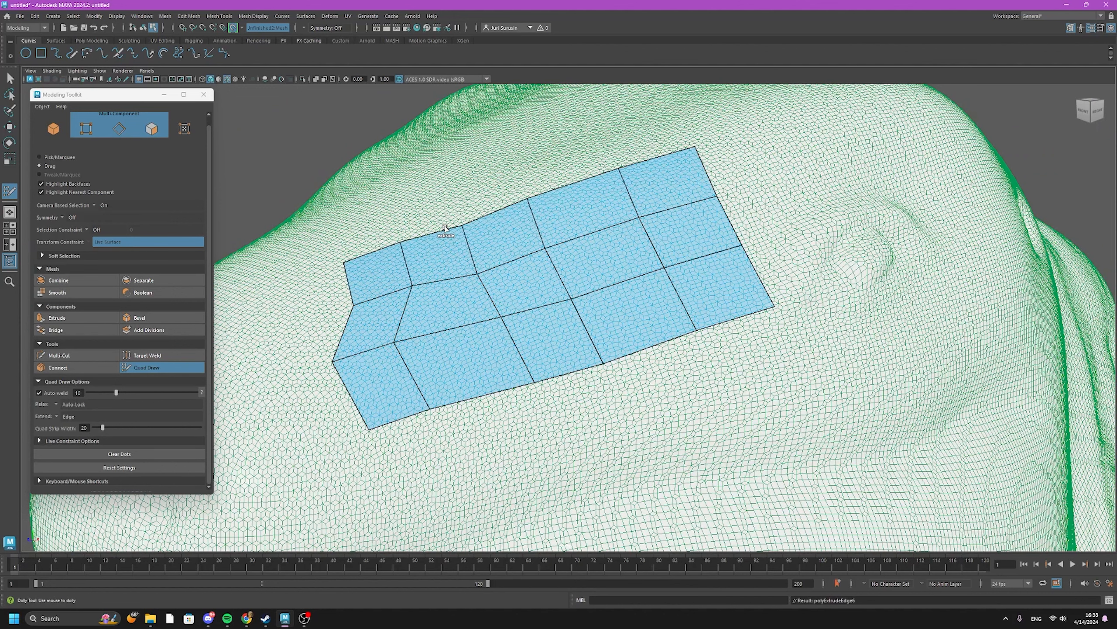
pyautogui.moveTo(363, 320); pyautogui.dragTo(308, 335)
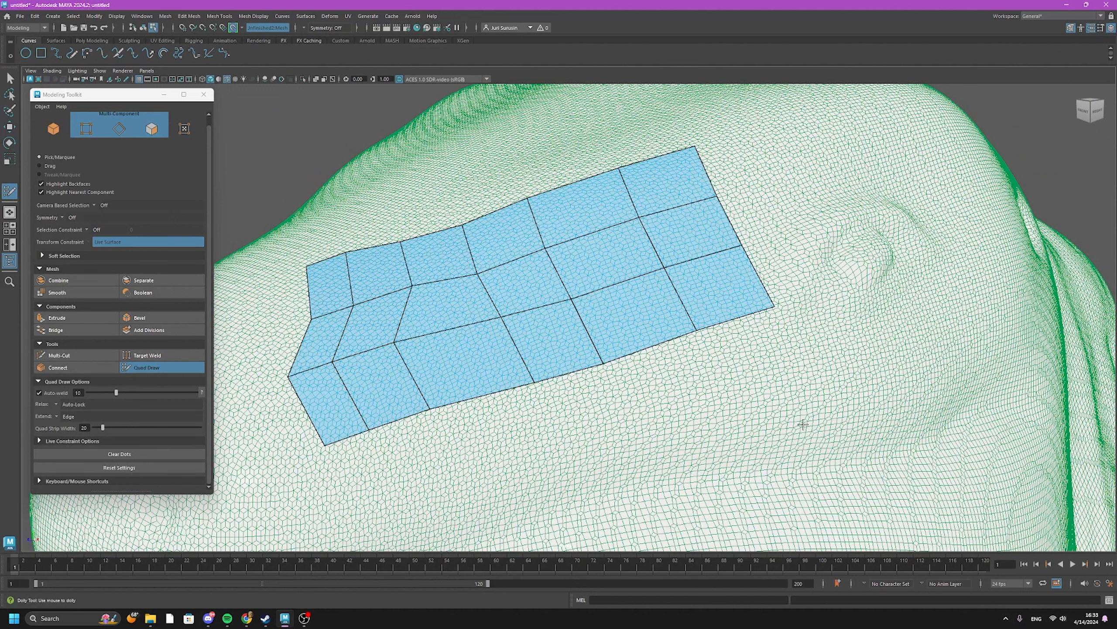
# Relax the vertices at the nose-side part of the quad patch
pyautogui.press('super')
pyautogui.click(579, 416)
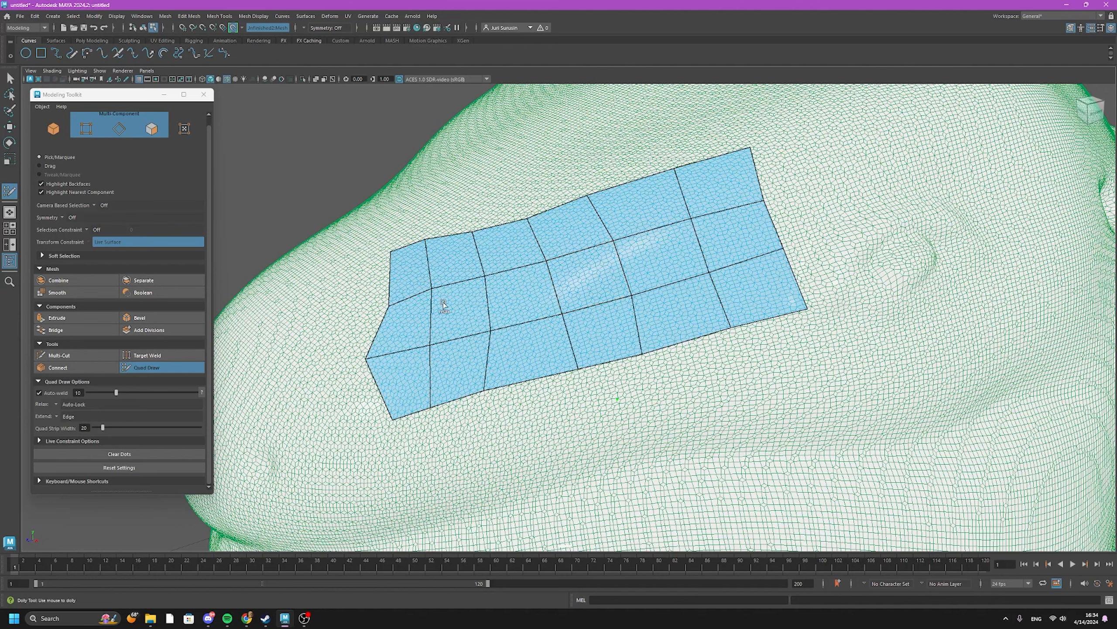
pyautogui.moveTo(437, 269)
pyautogui.keyDown('shift'); pyautogui.mouseDown()
pyautogui.moveTo(414, 291)
pyautogui.moveTo(501, 374)
pyautogui.moveTo(532, 369)
pyautogui.moveTo(741, 290)
pyautogui.moveTo(750, 216)
pyautogui.moveTo(644, 187)
pyautogui.moveTo(410, 272)
pyautogui.moveTo(736, 193)
pyautogui.moveTo(714, 321)
pyautogui.moveTo(499, 359)
pyautogui.moveTo(506, 280)
pyautogui.moveTo(613, 258)
pyautogui.moveTo(634, 220)
pyautogui.moveTo(589, 317)
pyautogui.moveTo(424, 336)
pyautogui.moveTo(567, 260)
pyautogui.mouseUp(); pyautogui.keyUp('shift')
# Extend the middle nose-side edge of the patch by one face and fill the corner gap above it with a quad
pyautogui.moveTo(468, 464)
pyautogui.keyDown('alt'); pyautogui.mouseDown()
pyautogui.moveTo(390, 456)
pyautogui.moveTo(580, 504)
pyautogui.moveTo(728, 524)
pyautogui.moveTo(794, 449)
pyautogui.moveTo(851, 450)
pyautogui.moveTo(771, 447)
pyautogui.mouseUp(); pyautogui.keyUp('alt')
pyautogui.scroll(3, 436, 325)
pyautogui.press('Tab')
pyautogui.keyDown('alt'); pyautogui.moveTo(450, 392); pyautogui.dragTo(560, 450, button='middle'); pyautogui.keyUp('alt')
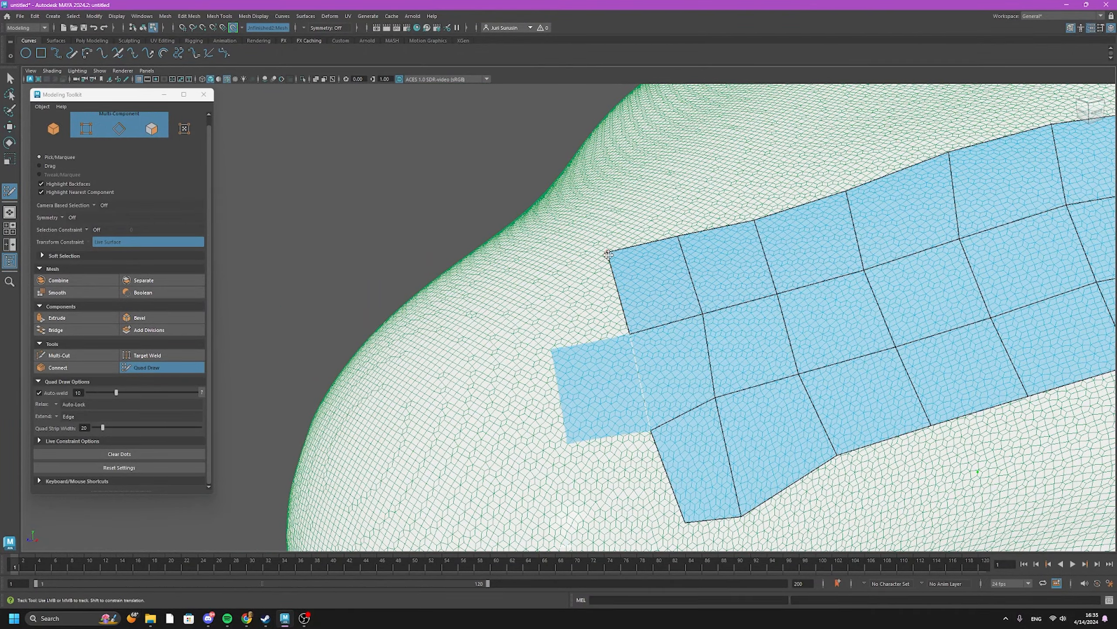
pyautogui.scroll(8, 541, 261)
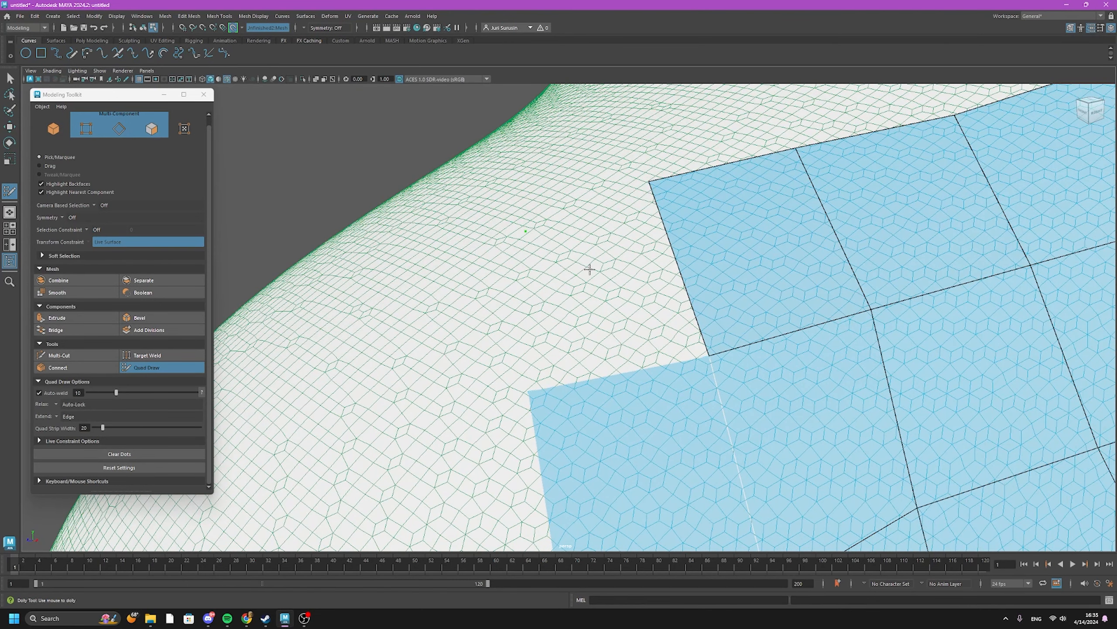
pyautogui.press('Tab')
pyautogui.keyDown('shift'); pyautogui.click(582, 270); pyautogui.keyUp('shift')
pyautogui.scroll(-5, 731, 392)
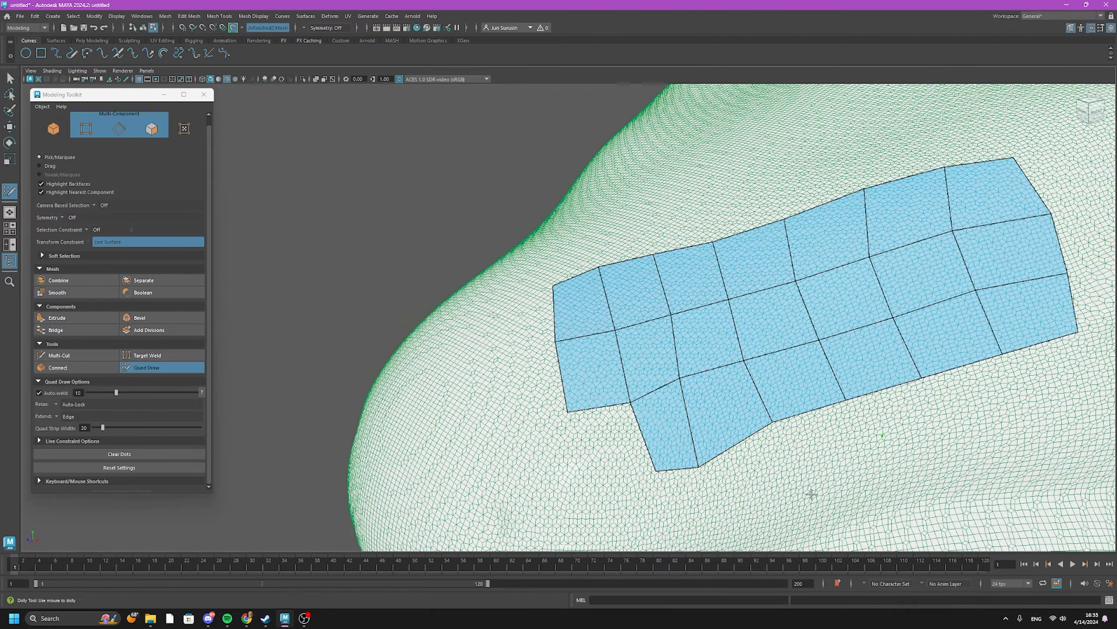
# Place four dots on the nose in front of the patch and fill them as a separate small quad
pyautogui.keyDown('alt'); pyautogui.moveTo(801, 490); pyautogui.dragTo(786, 467); pyautogui.keyUp('alt')
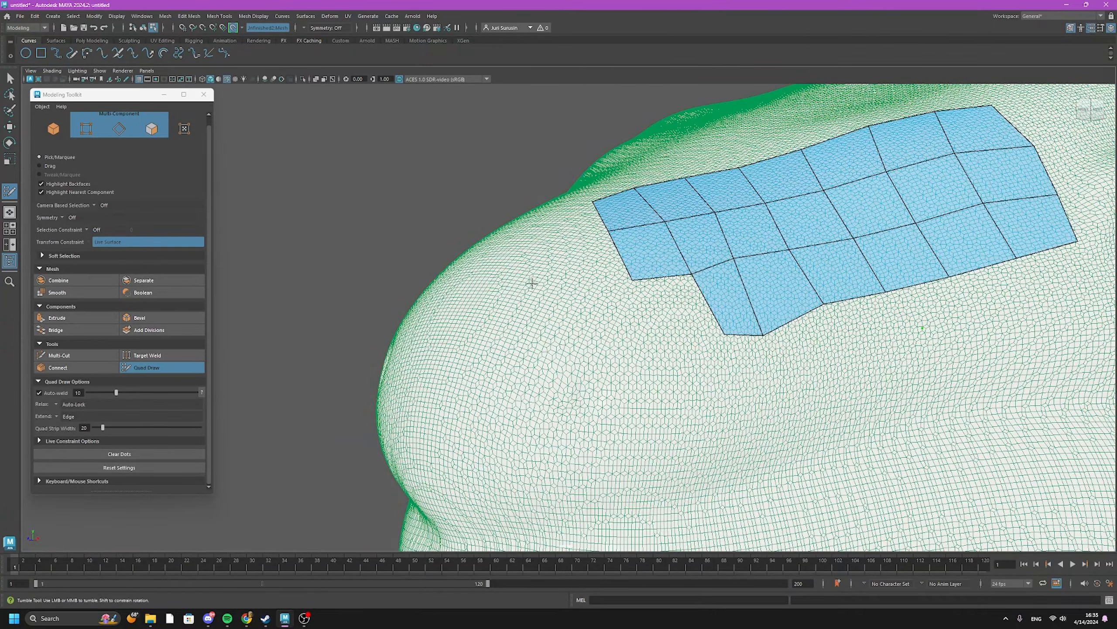
pyautogui.scroll(5, 532, 253)
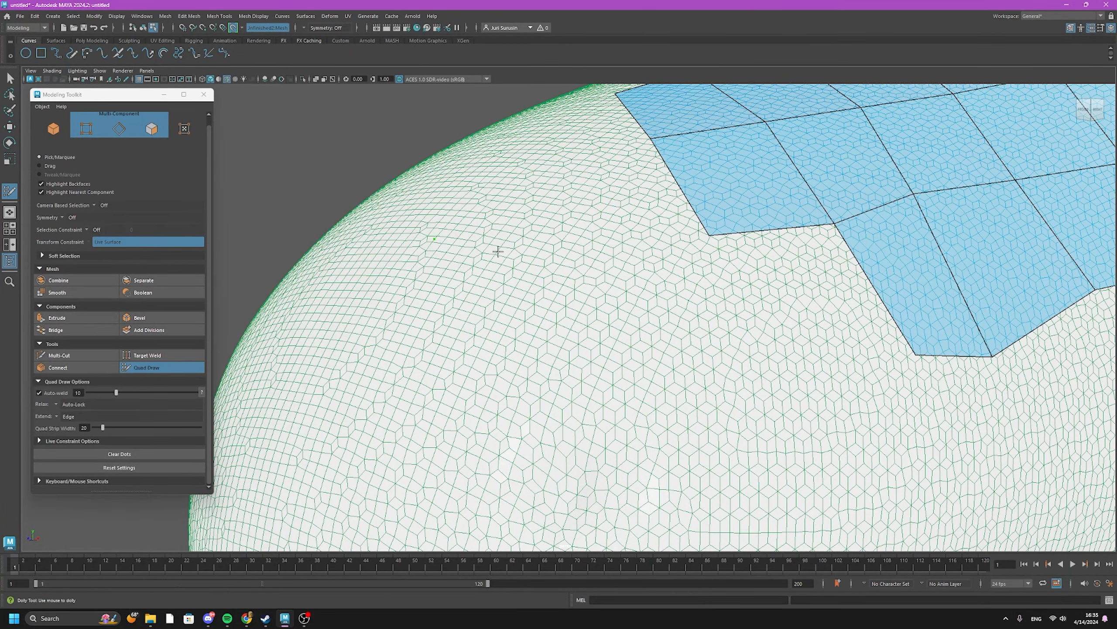
pyautogui.keyDown('shift'); pyautogui.click(475, 302); pyautogui.keyUp('shift')
pyautogui.moveTo(462, 304); pyautogui.dragTo(661, 250)
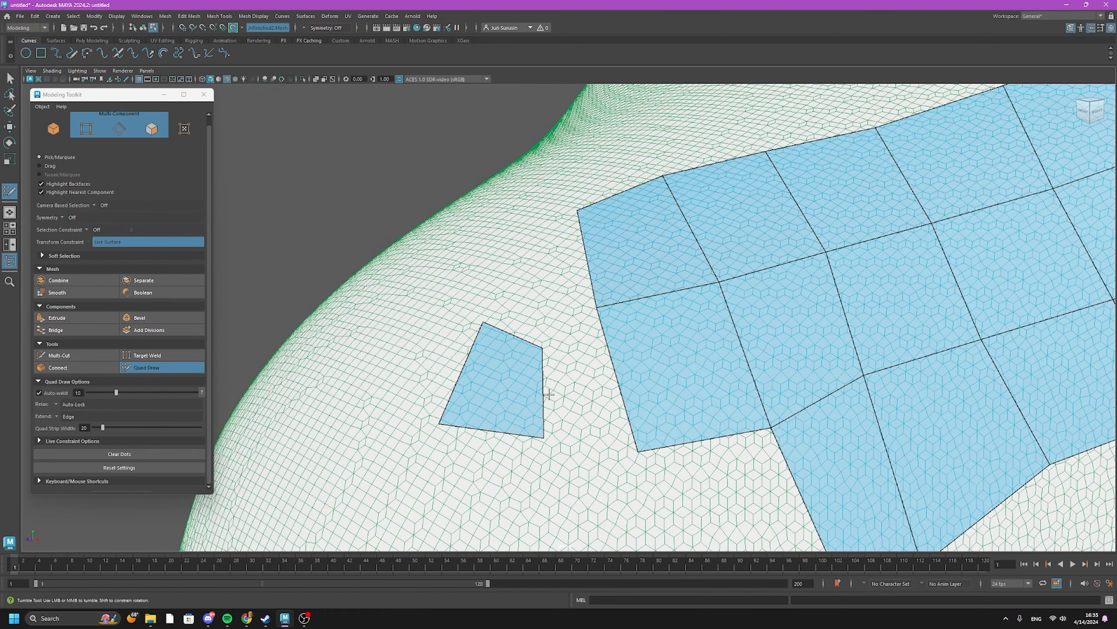
# Fill the gaps joining the separate nose quad to the main patch, and the notches along the patch's lower border
pyautogui.press('shift')
pyautogui.press('shift')
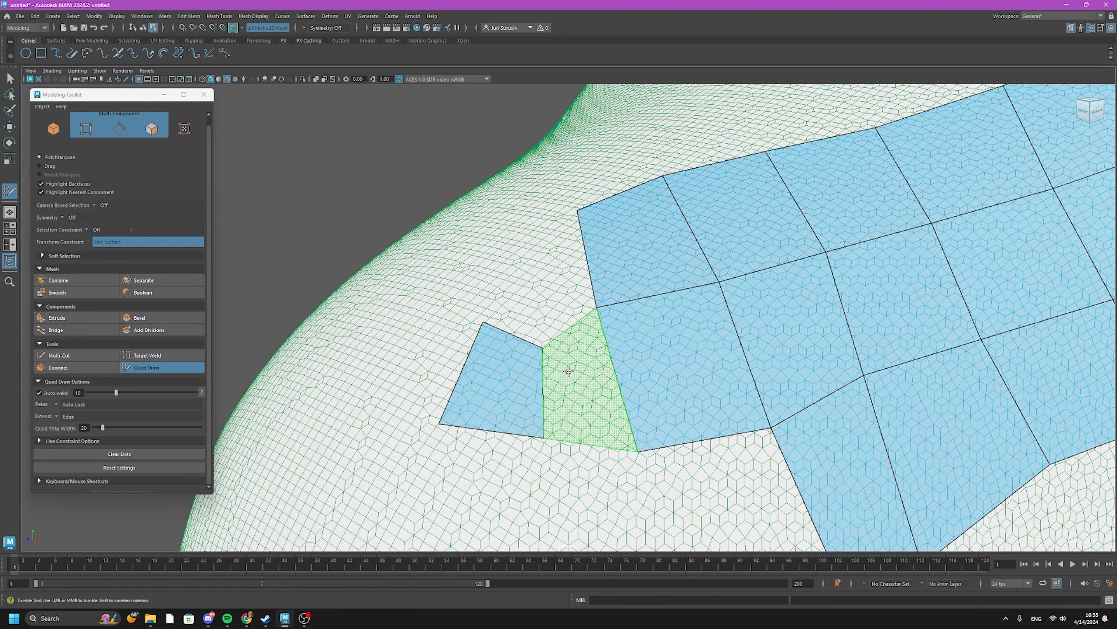
pyautogui.keyDown('shift'); pyautogui.click(596, 369); pyautogui.keyUp('shift')
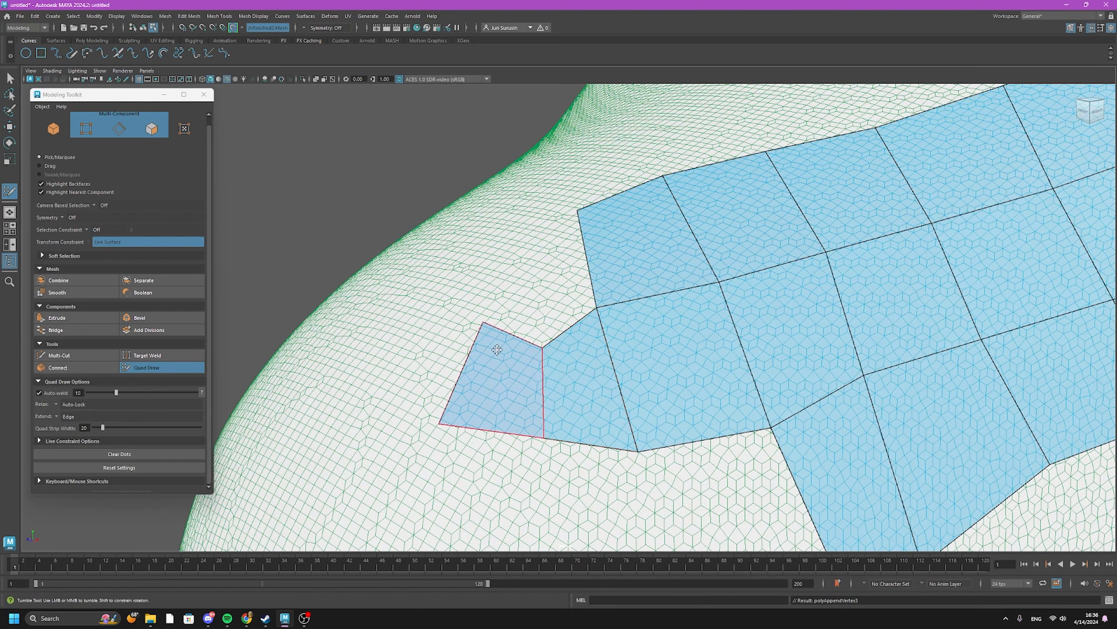
pyautogui.keyDown('shift'); pyautogui.click(545, 324); pyautogui.keyUp('shift')
pyautogui.keyDown('shift'); pyautogui.click(743, 480); pyautogui.keyUp('shift')
pyautogui.keyDown('alt'); pyautogui.moveTo(615, 509); pyautogui.dragTo(665, 462, button='right'); pyautogui.keyUp('alt')
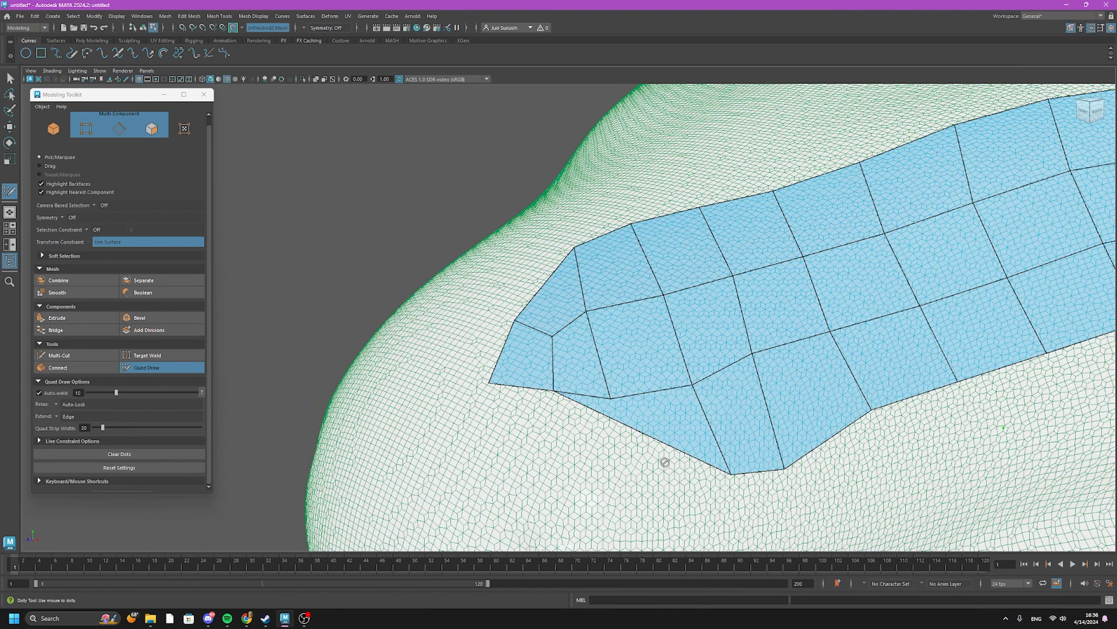
pyautogui.keyDown('shift'); pyautogui.click(819, 458); pyautogui.keyUp('shift')
pyautogui.keyDown('shift'); pyautogui.click(1012, 440); pyautogui.keyUp('shift')
# Place four dots on the top of the snout and fill them as a separate quad
pyautogui.keyDown('alt'); pyautogui.moveTo(1019, 443); pyautogui.dragTo(559, 414); pyautogui.keyUp('alt')
pyautogui.keyDown('alt'); pyautogui.moveTo(442, 403); pyautogui.dragTo(534, 349); pyautogui.keyUp('alt')
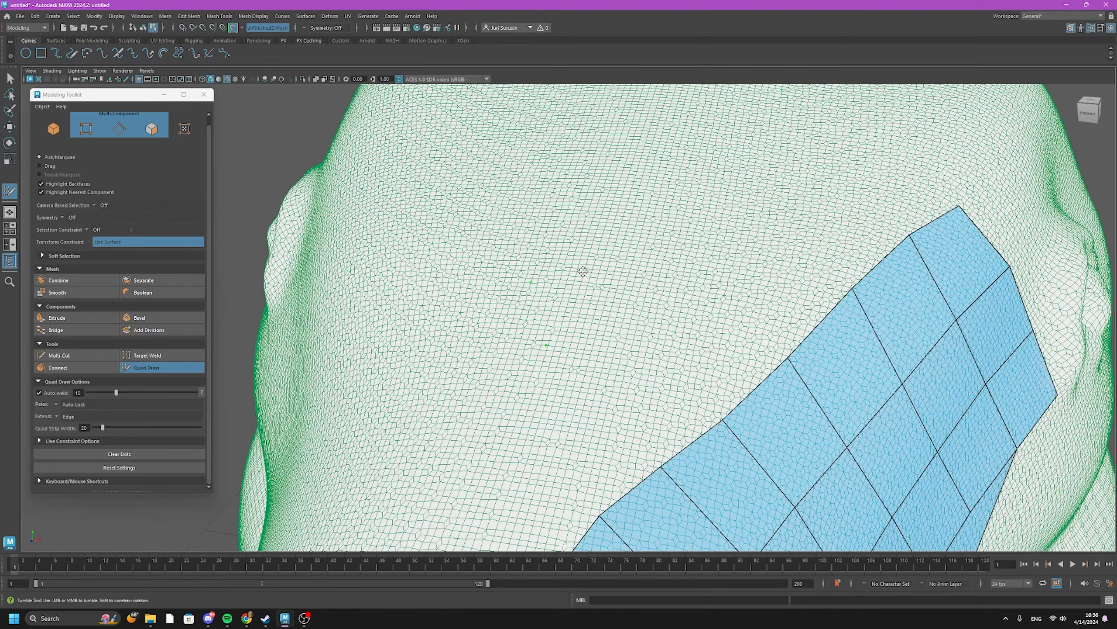
pyautogui.scroll(3, 655, 404)
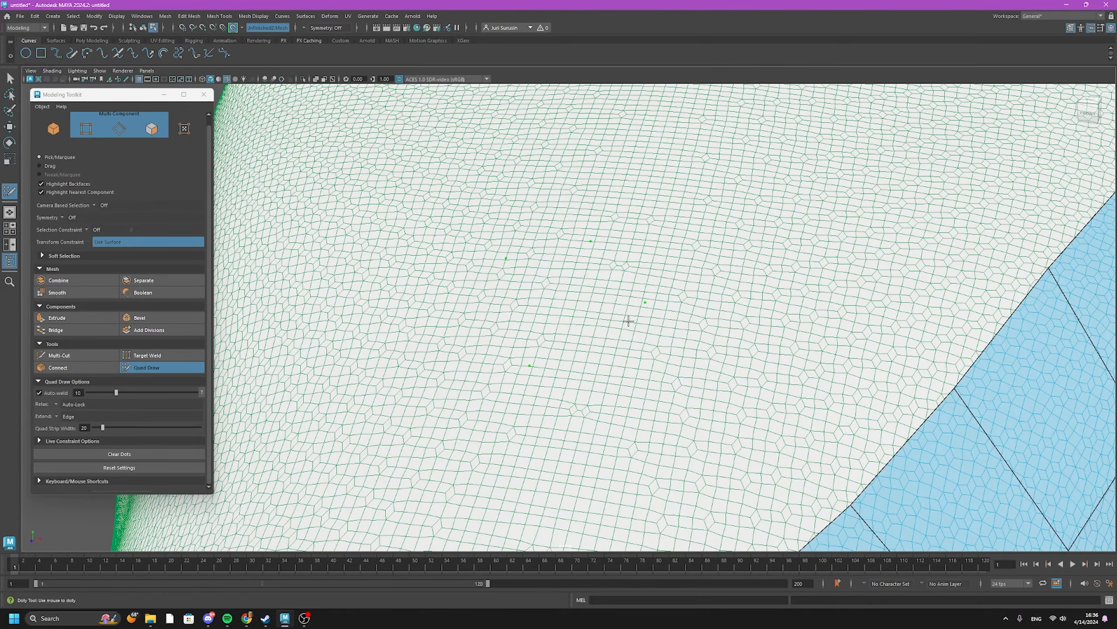
pyautogui.keyDown('shift'); pyautogui.click(566, 282); pyautogui.keyUp('shift')
# Draw a smaller separate quad from four dots between the snout-top quad and the main patch
pyautogui.keyDown('alt'); pyautogui.moveTo(664, 381); pyautogui.dragTo(482, 427); pyautogui.keyUp('alt')
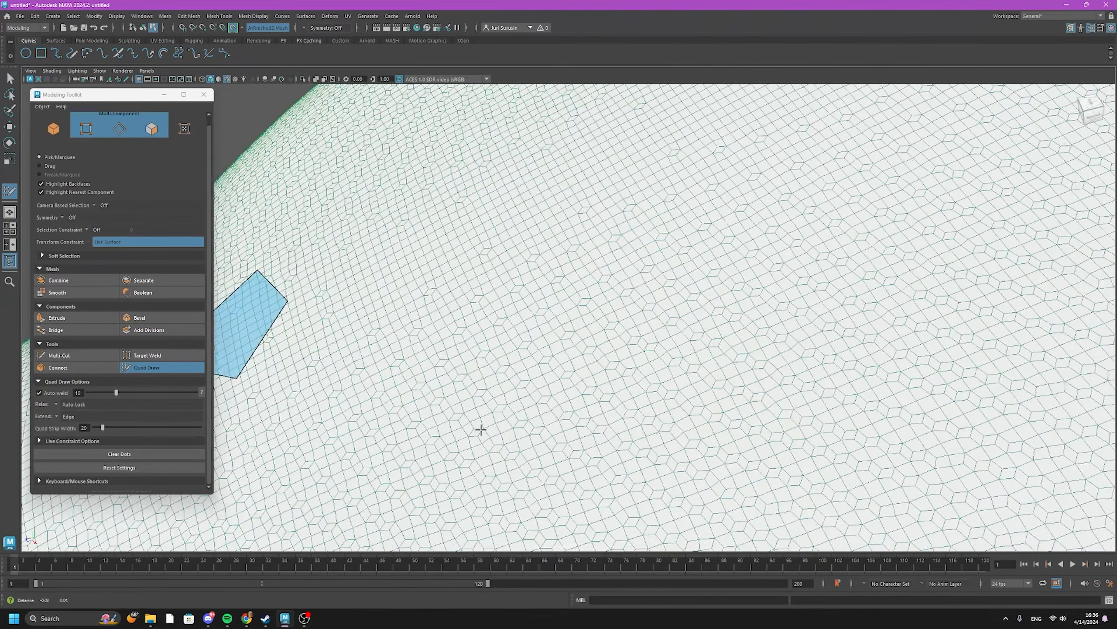
pyautogui.keyDown('alt'); pyautogui.moveTo(483, 428); pyautogui.dragTo(683, 333, button='middle'); pyautogui.keyUp('alt')
pyautogui.click(563, 349)
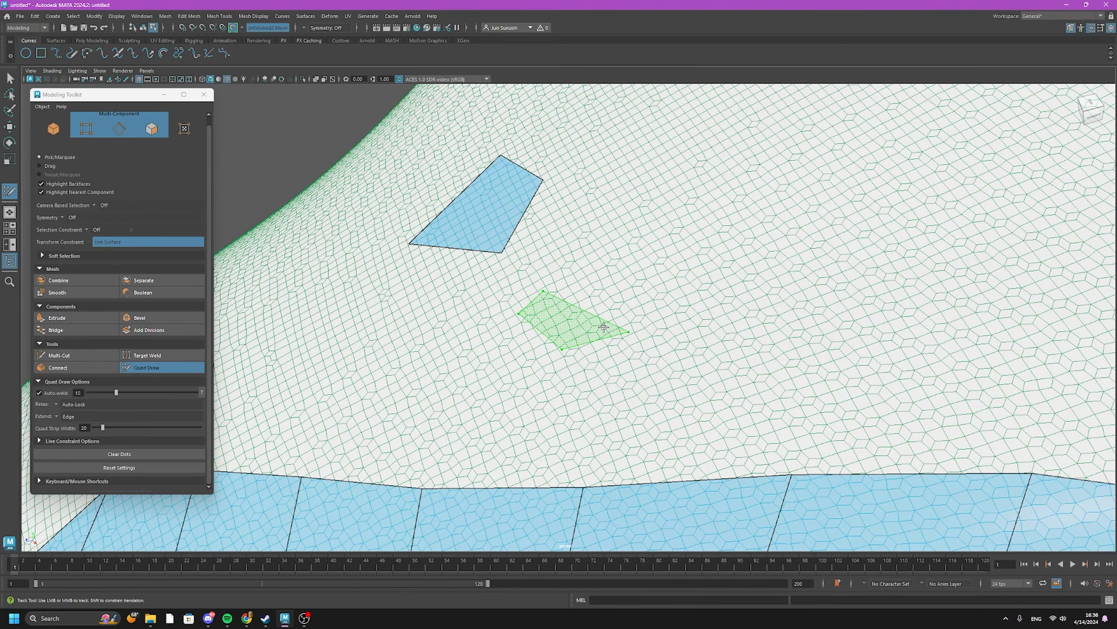
pyautogui.keyDown('shift'); pyautogui.click(628, 330); pyautogui.keyUp('shift')
pyautogui.moveTo(628, 331)
pyautogui.keyDown('alt'); pyautogui.mouseDown(button='right')
pyautogui.moveTo(642, 416)
pyautogui.moveTo(538, 300)
pyautogui.mouseUp(button='right'); pyautogui.keyUp('alt')
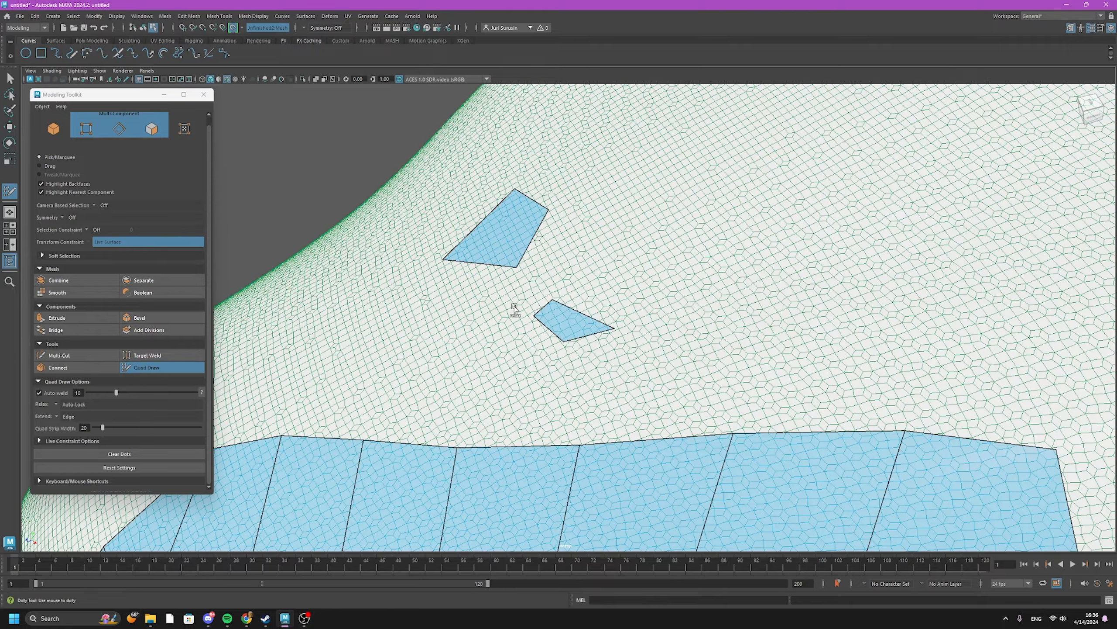
pyautogui.keyDown('alt'); pyautogui.moveTo(554, 332); pyautogui.dragTo(327, 428); pyautogui.keyUp('alt')
# Enlarge the Modeling Toolkit window and reposition it beside the quad patch
pyautogui.click(146, 97)
pyautogui.moveTo(147, 98); pyautogui.dragTo(227, 85)
pyautogui.moveTo(297, 484); pyautogui.dragTo(370, 528)
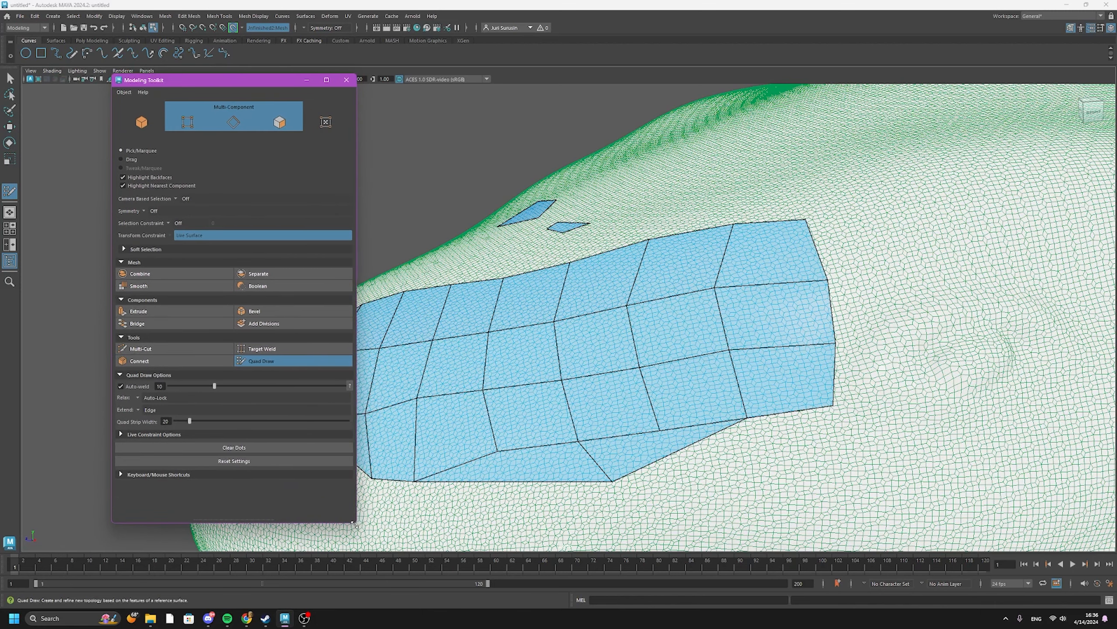
pyautogui.moveTo(181, 79); pyautogui.dragTo(124, 81)
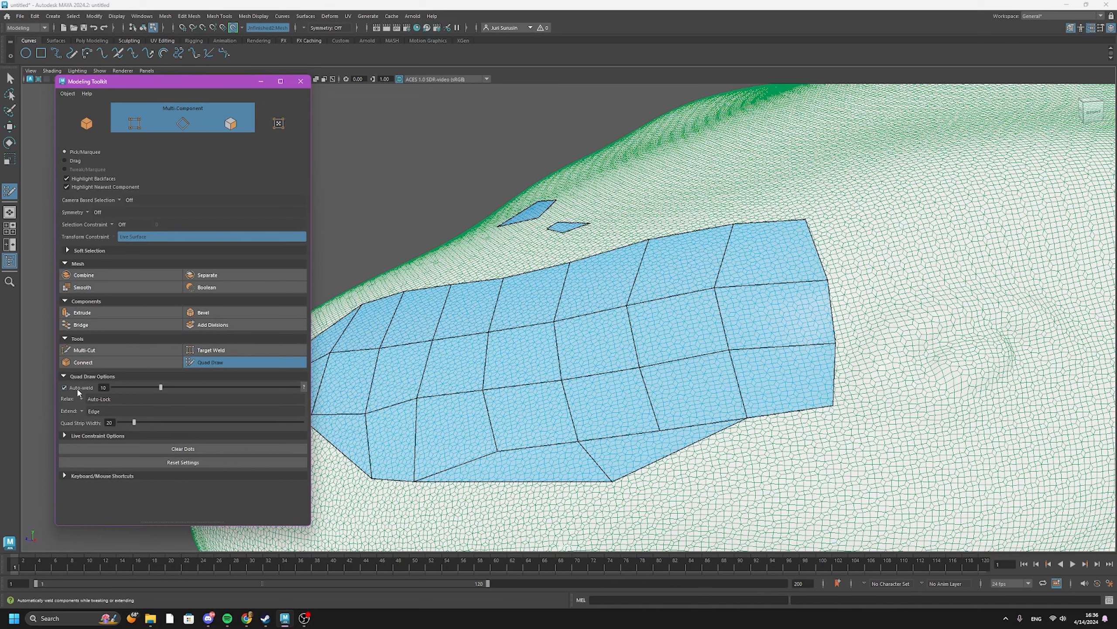
# Set Quad Draw's Extend mode to Loop and extend the patch's upper, lower and eye-side border loops outward
pyautogui.click(87, 416)
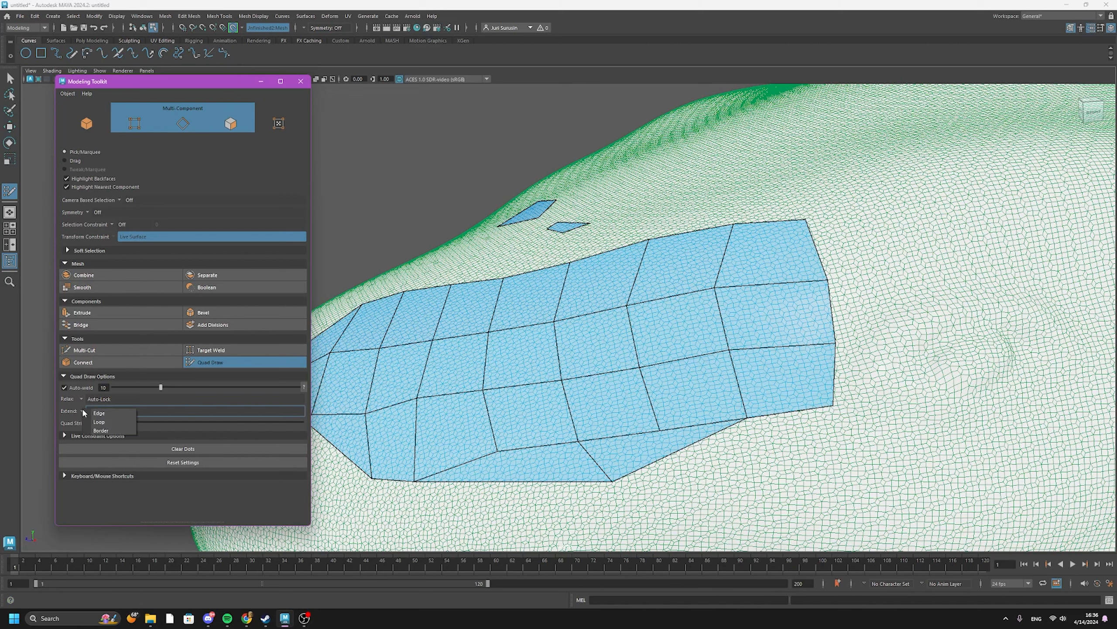
pyautogui.click(113, 422)
pyautogui.scroll(-3, 513, 394)
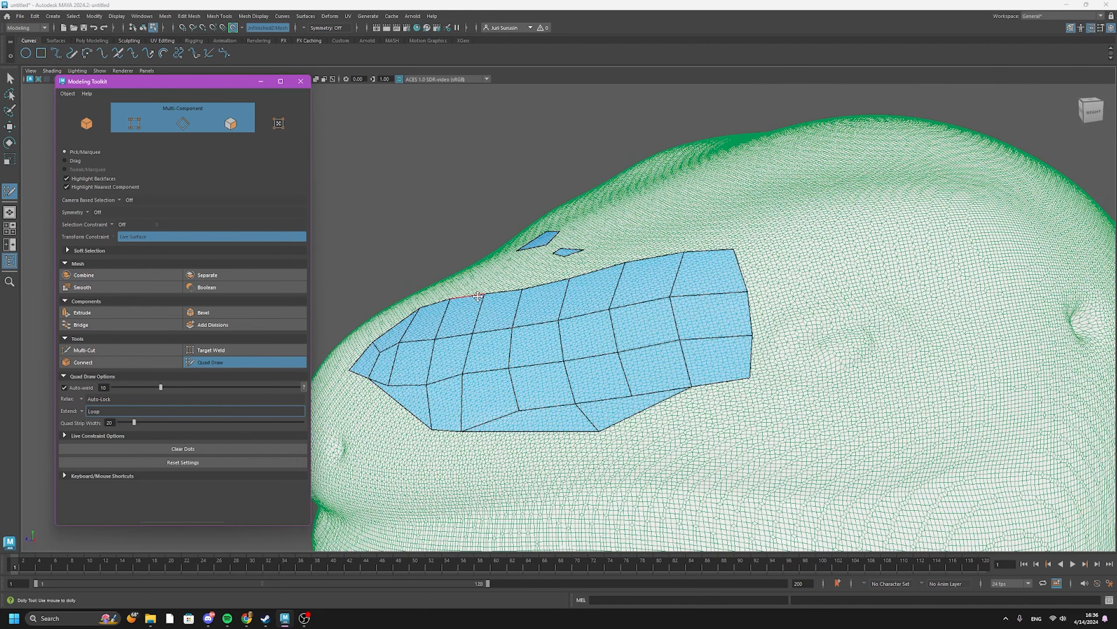
pyautogui.moveTo(479, 296); pyautogui.dragTo(480, 266)
pyautogui.moveTo(532, 436); pyautogui.dragTo(545, 468)
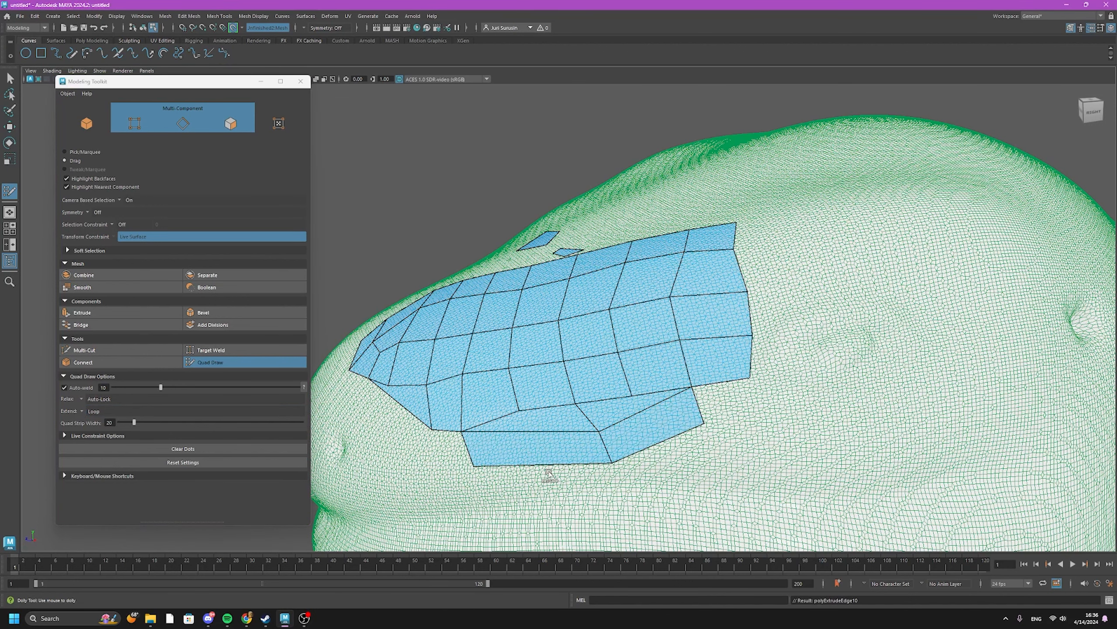
pyautogui.moveTo(717, 388); pyautogui.dragTo(762, 413)
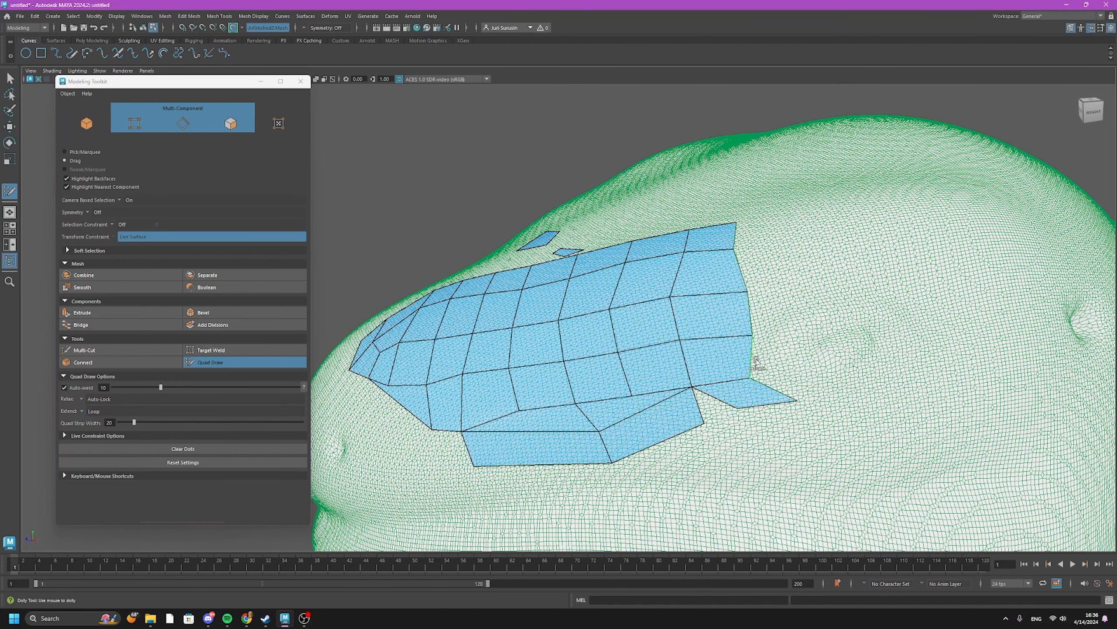
pyautogui.moveTo(755, 360); pyautogui.dragTo(819, 354)
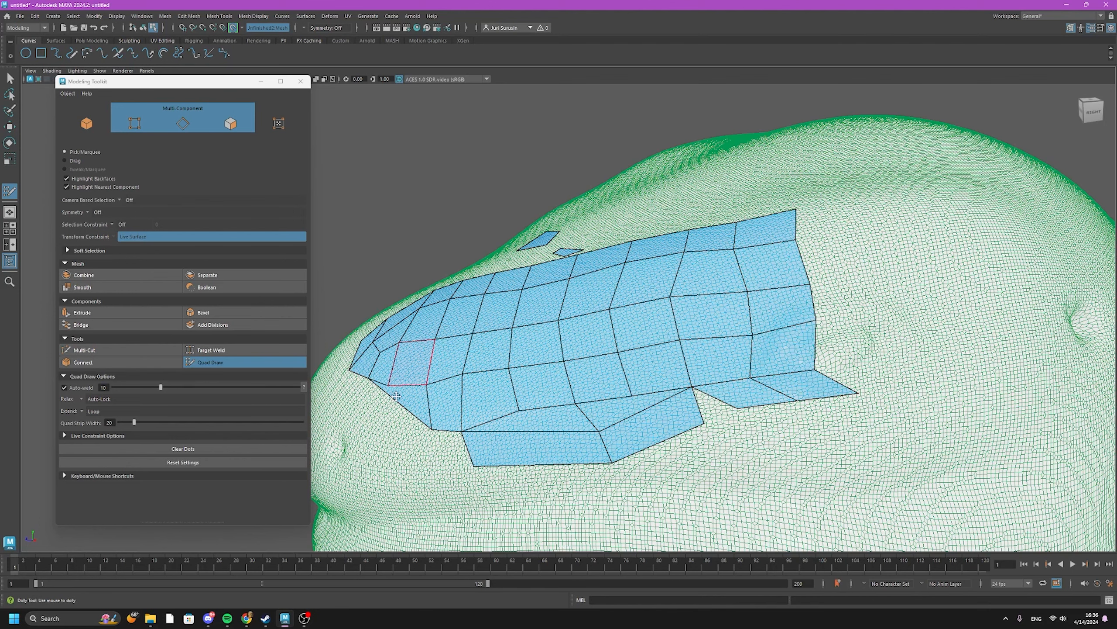
# Try extending the patch's entire outline with the Extend mode set to Border, and undo the extension
pyautogui.click(82, 411)
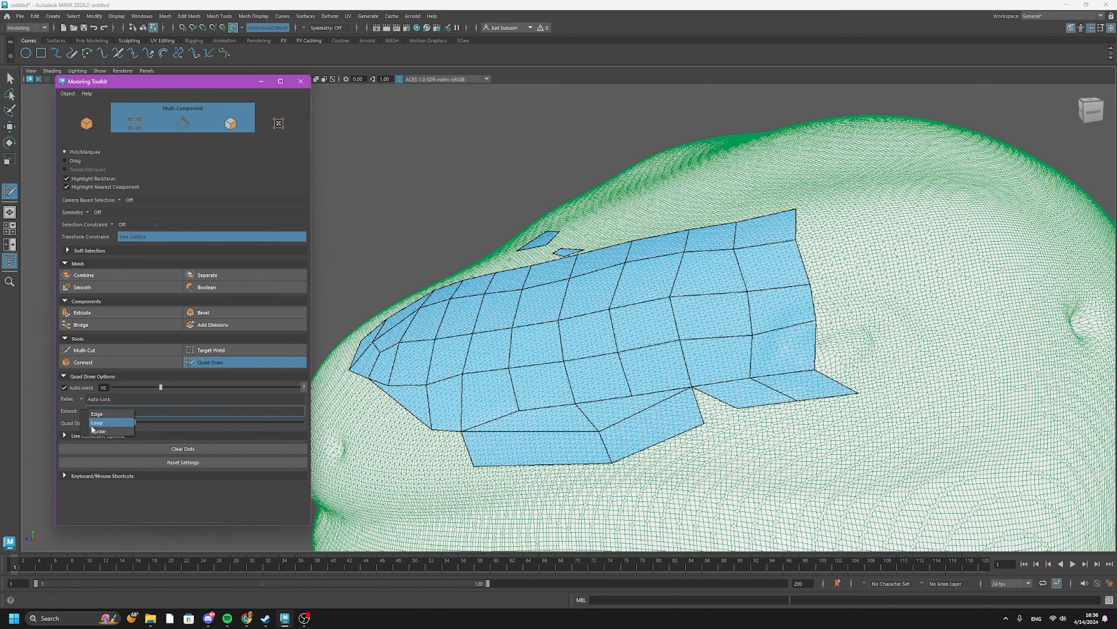
pyautogui.click(105, 423)
pyautogui.moveTo(492, 459); pyautogui.dragTo(496, 516)
pyautogui.hotkey('ctrl', 'z')
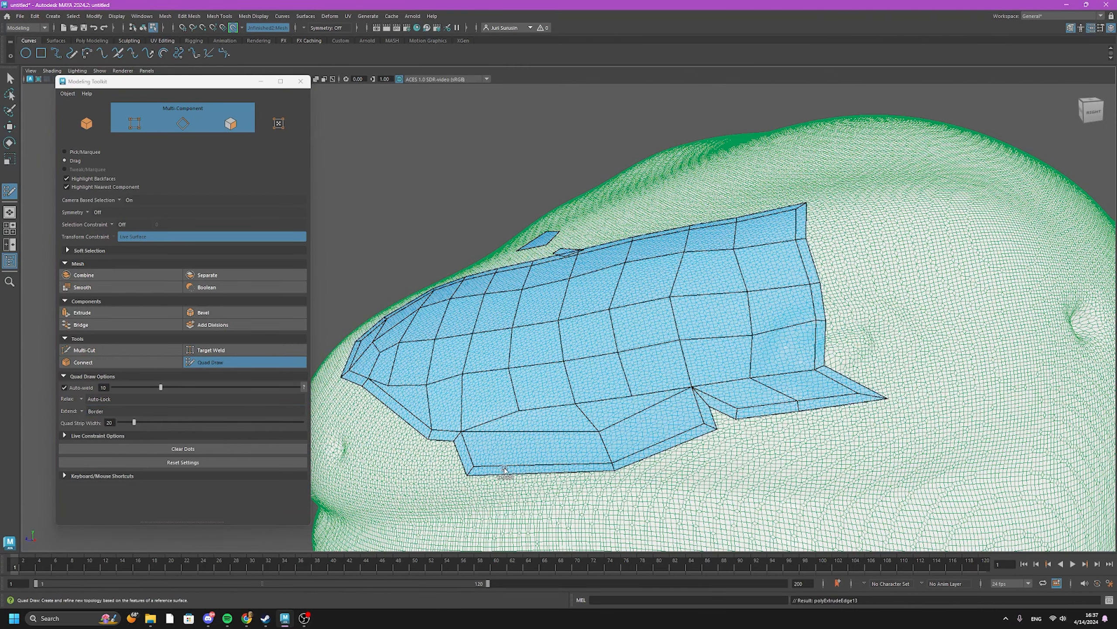
# Set Quad Draw's Extend mode to Edge
pyautogui.click(82, 411)
pyautogui.click(91, 416)
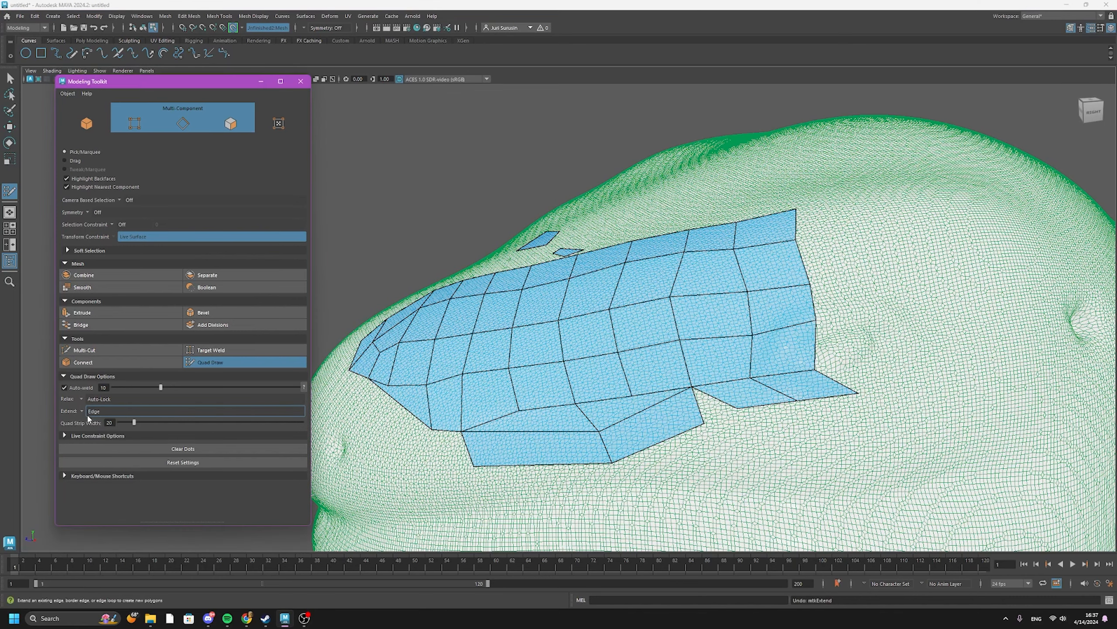
pyautogui.scroll(-3, 457, 460)
pyautogui.scroll(3, 453, 458)
pyautogui.keyDown('alt'); pyautogui.moveTo(439, 459); pyautogui.dragTo(473, 455); pyautogui.keyUp('alt')
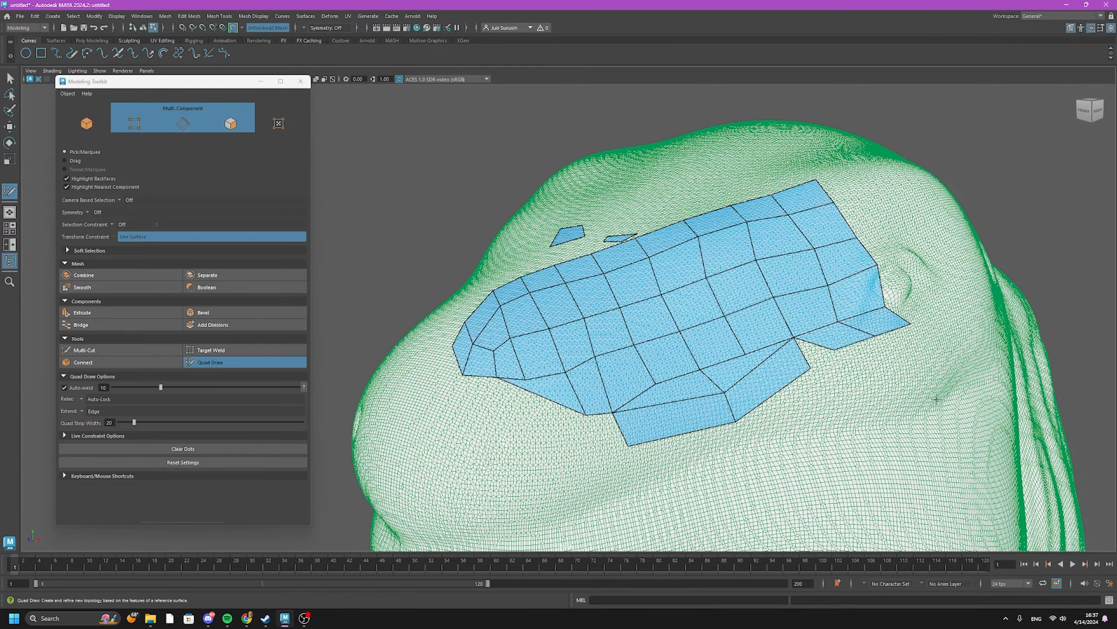
pyautogui.keyDown('alt'); pyautogui.moveTo(862, 410); pyautogui.dragTo(713, 399); pyautogui.keyUp('alt')
pyautogui.keyDown('alt'); pyautogui.moveTo(712, 399); pyautogui.dragTo(696, 394, button='middle'); pyautogui.keyUp('alt')
pyautogui.keyDown('alt'); pyautogui.moveTo(374, 456); pyautogui.dragTo(486, 469); pyautogui.keyUp('alt')
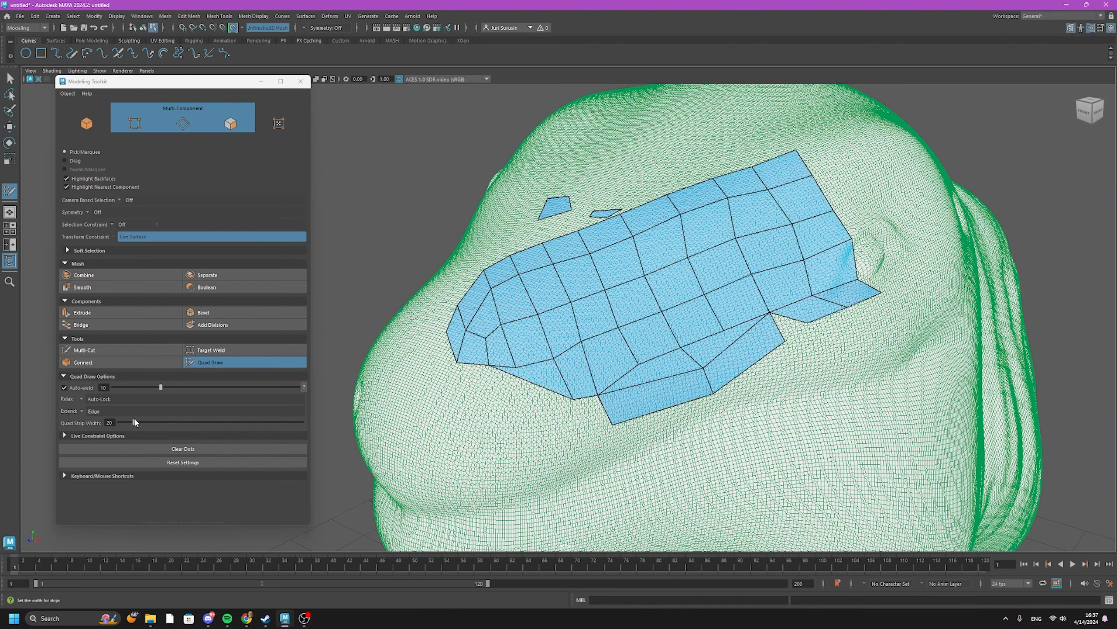
pyautogui.scroll(3, 466, 427)
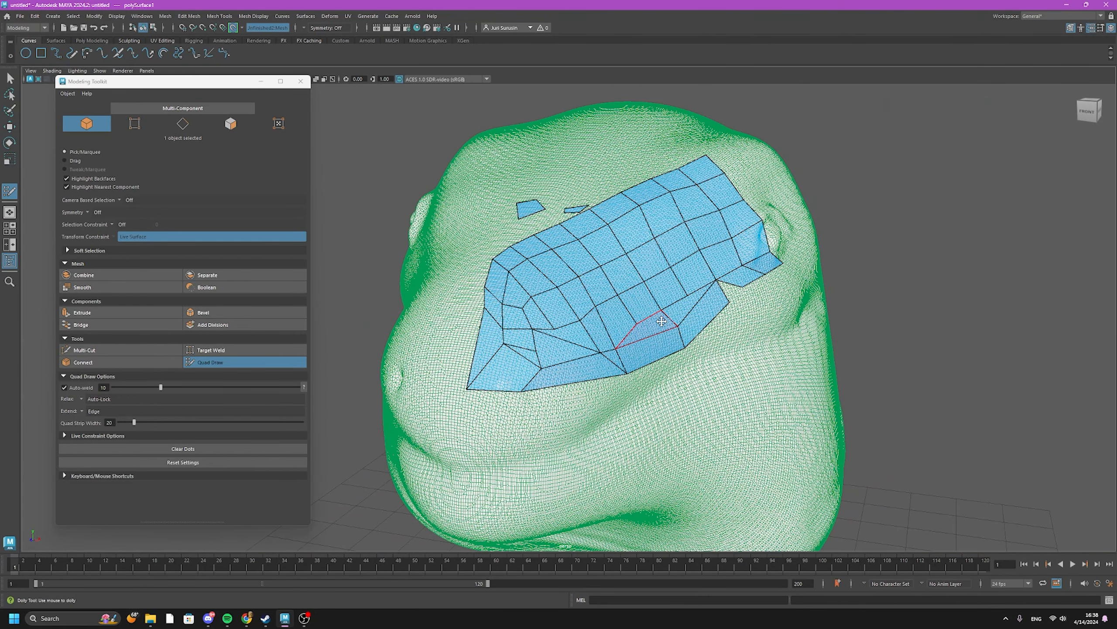
# Leave Quad Draw, select the retopology mesh as an object, and activate the Move tool on it
pyautogui.press('q')
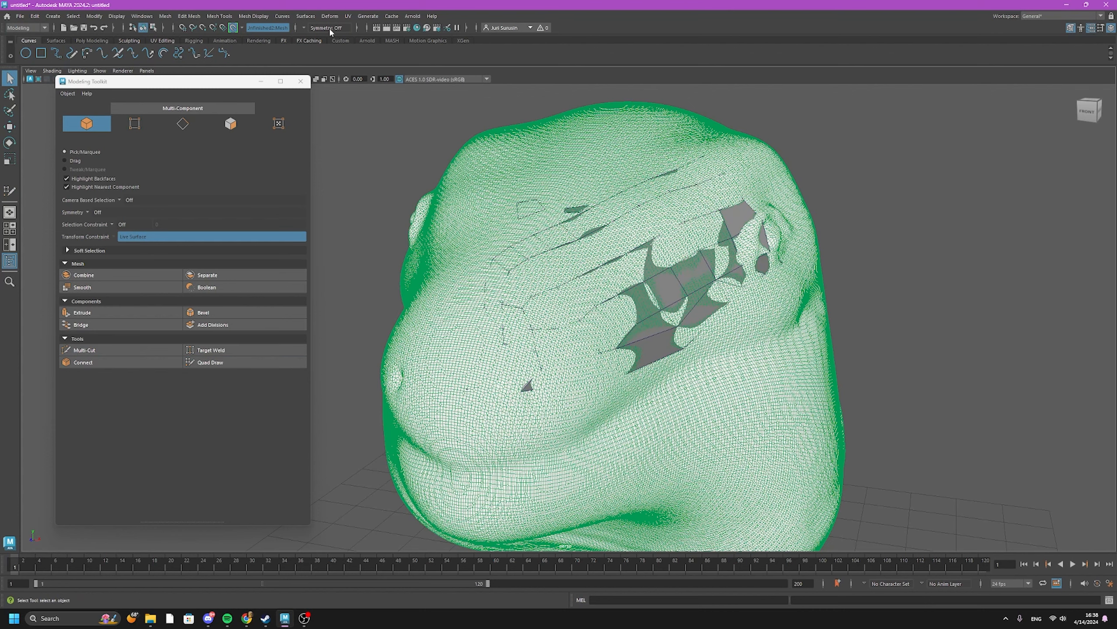
pyautogui.click(662, 294)
pyautogui.press('w')
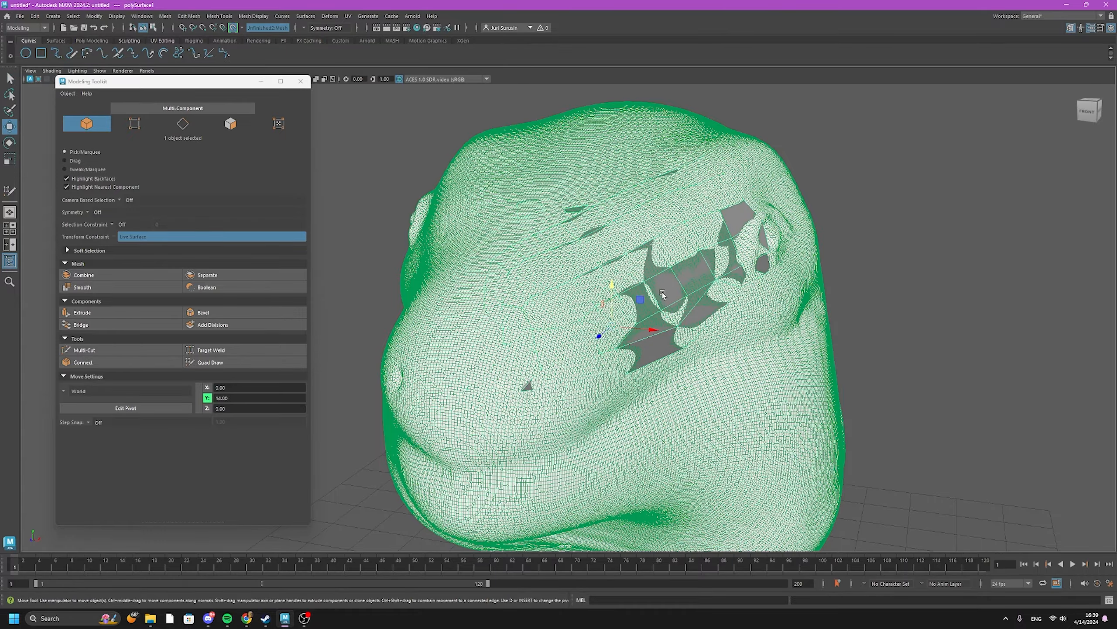
# Move the retopology mesh upward, away from the surface of the sculpted head, and deselect it
pyautogui.moveTo(612, 286); pyautogui.dragTo(612, 225)
pyautogui.click(788, 344)
pyautogui.keyDown('alt'); pyautogui.moveTo(787, 344); pyautogui.dragTo(717, 365); pyautogui.keyUp('alt')
pyautogui.click(637, 334)
pyautogui.click(574, 379)
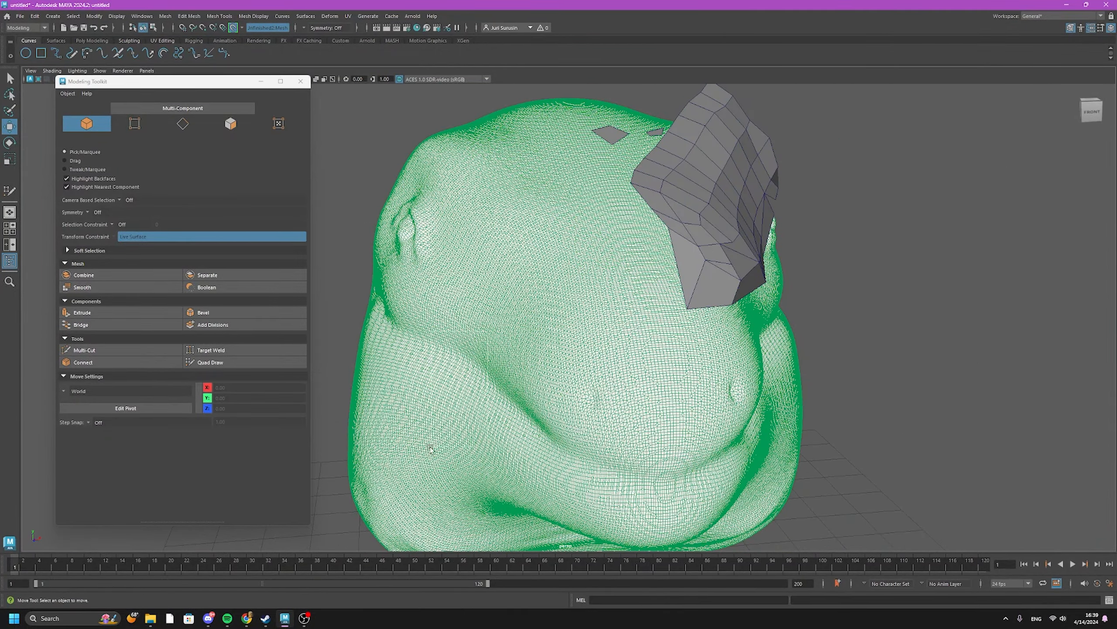
# Turn off the live surface, select the sculpted head and make it live again
pyautogui.click(233, 27)
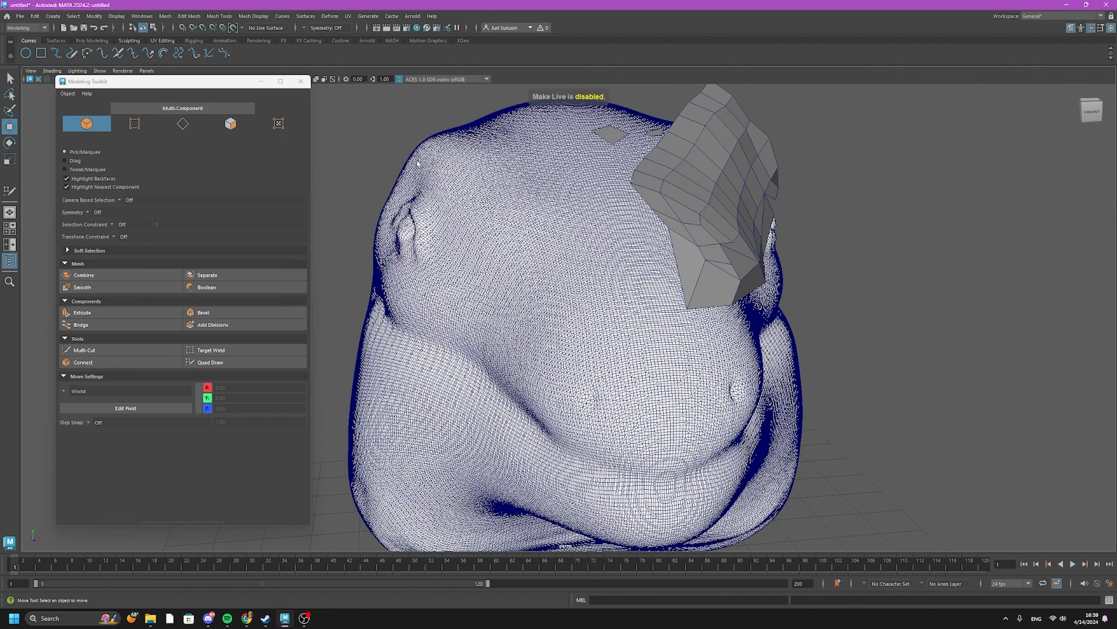
pyautogui.click(510, 243)
pyautogui.click(374, 171)
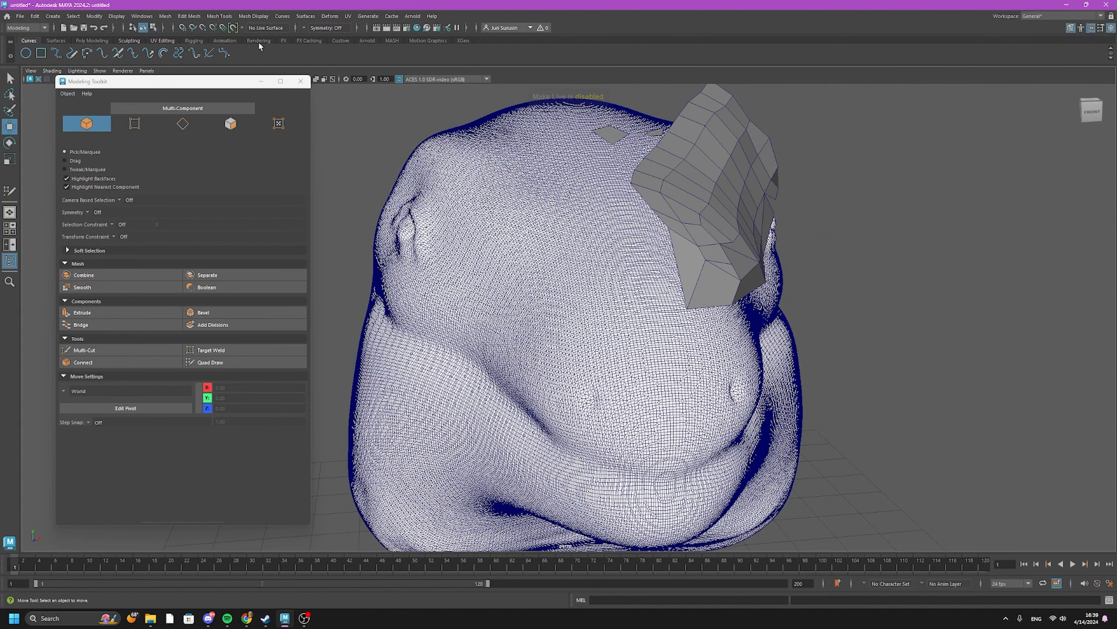
pyautogui.click(457, 185)
pyautogui.click(233, 28)
# Delete the retopology mesh that was pulled away from the head
pyautogui.keyDown('alt'); pyautogui.moveTo(903, 279); pyautogui.dragTo(833, 268); pyautogui.keyUp('alt')
pyautogui.click(752, 185)
pyautogui.scroll(-2, 834, 269)
pyautogui.press('Delete')
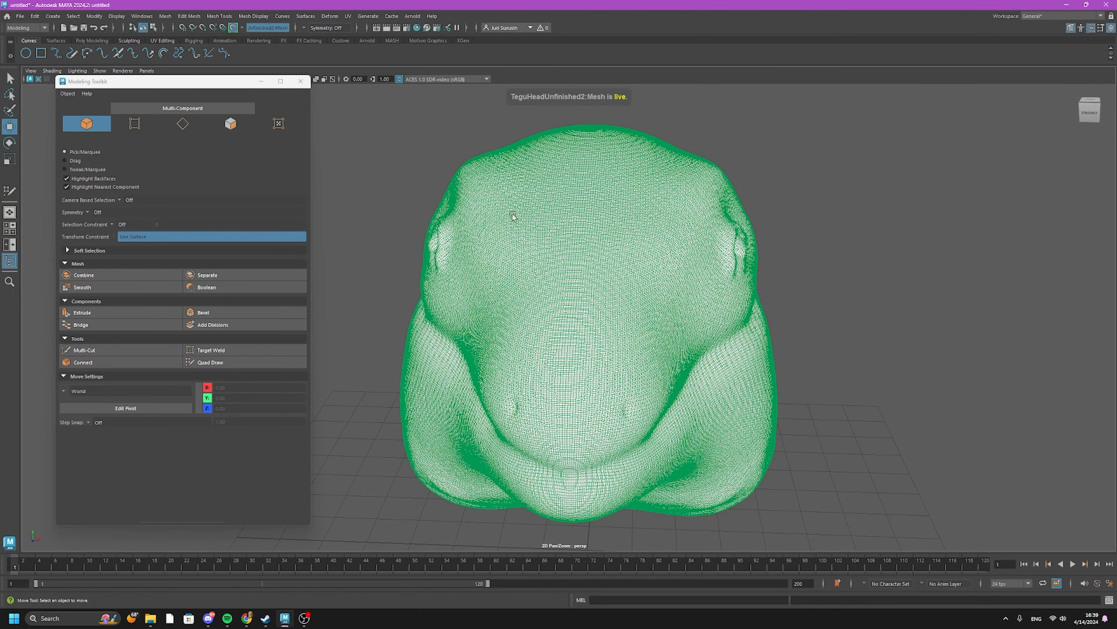
# Turn off the head's live surface and delete the head from the scene
pyautogui.click(233, 28)
pyautogui.click(669, 300)
pyautogui.press('Delete')
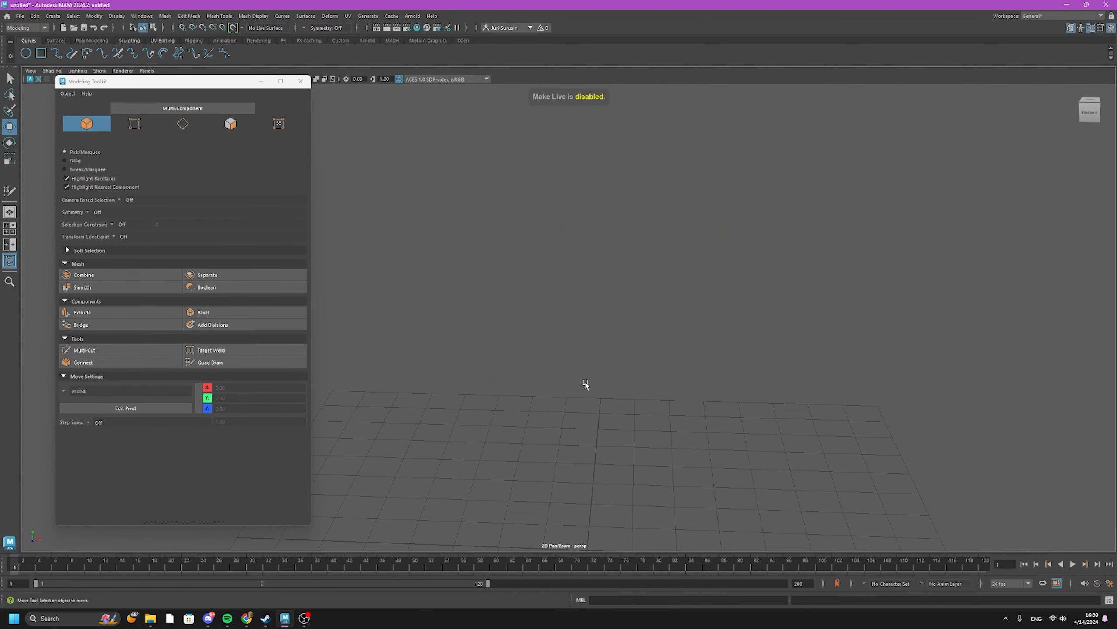
# Create a polygon sphere, enlarged to cover much of the grid, and raise it to about 7.2 in Y
pyautogui.keyDown('alt'); pyautogui.moveTo(681, 334); pyautogui.dragTo(681, 310); pyautogui.keyUp('alt')
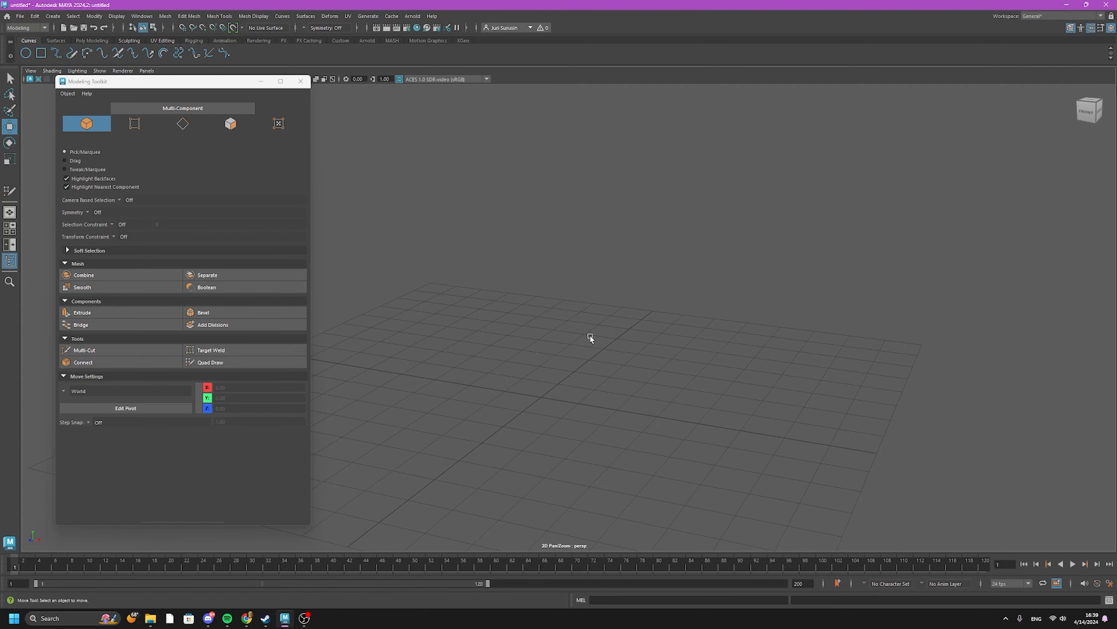
pyautogui.moveTo(132, 81); pyautogui.dragTo(102, 84)
pyautogui.click(58, 18)
pyautogui.moveTo(83, 50)
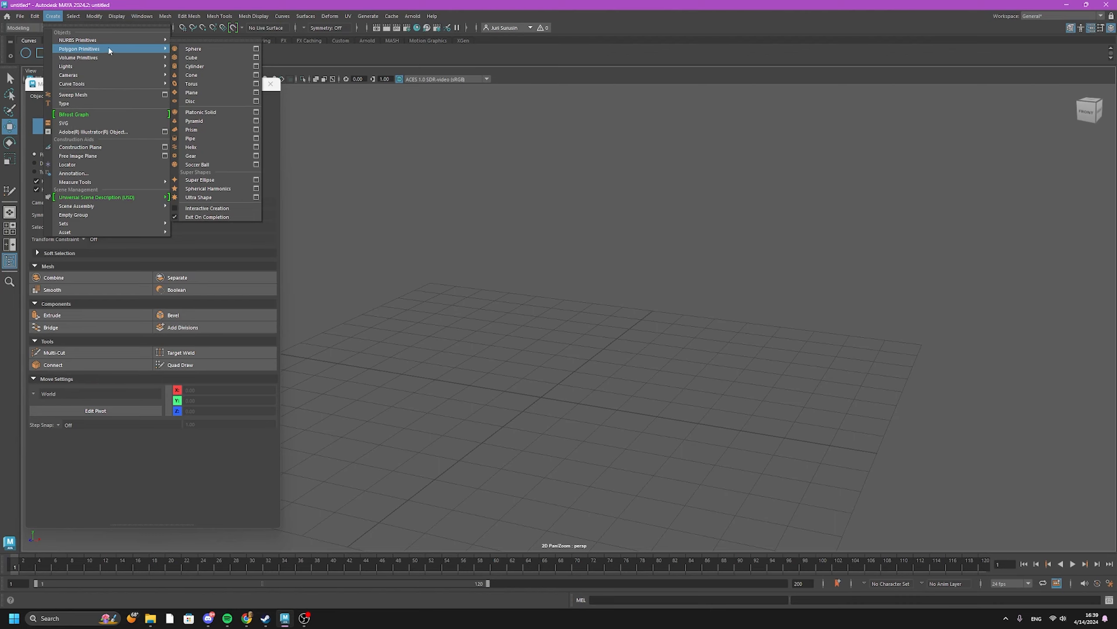
pyautogui.click(194, 49)
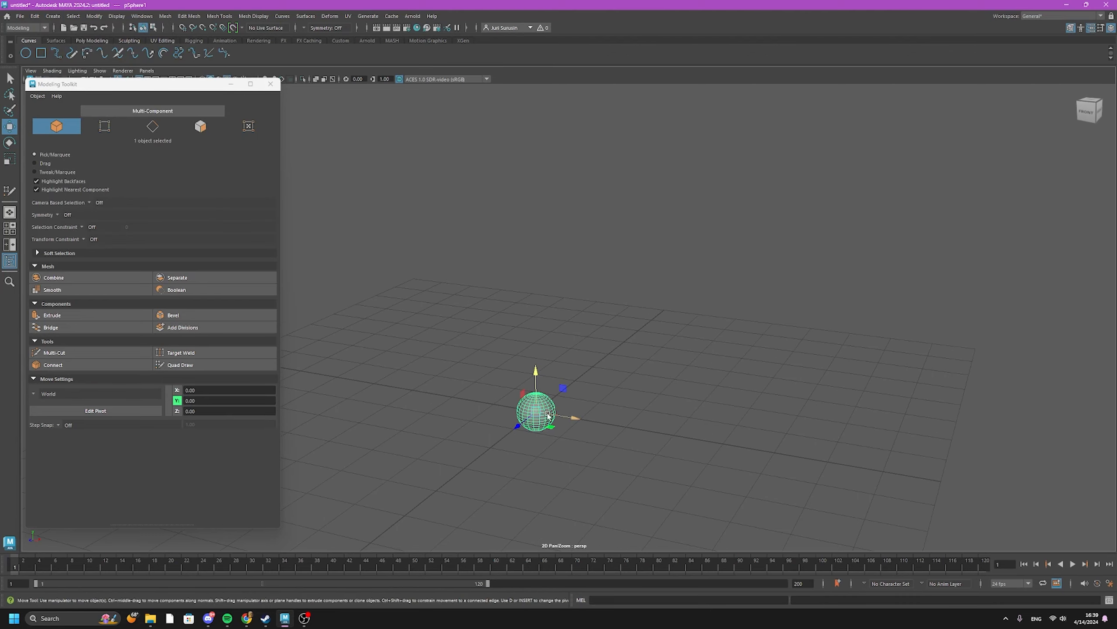
pyautogui.press('f')
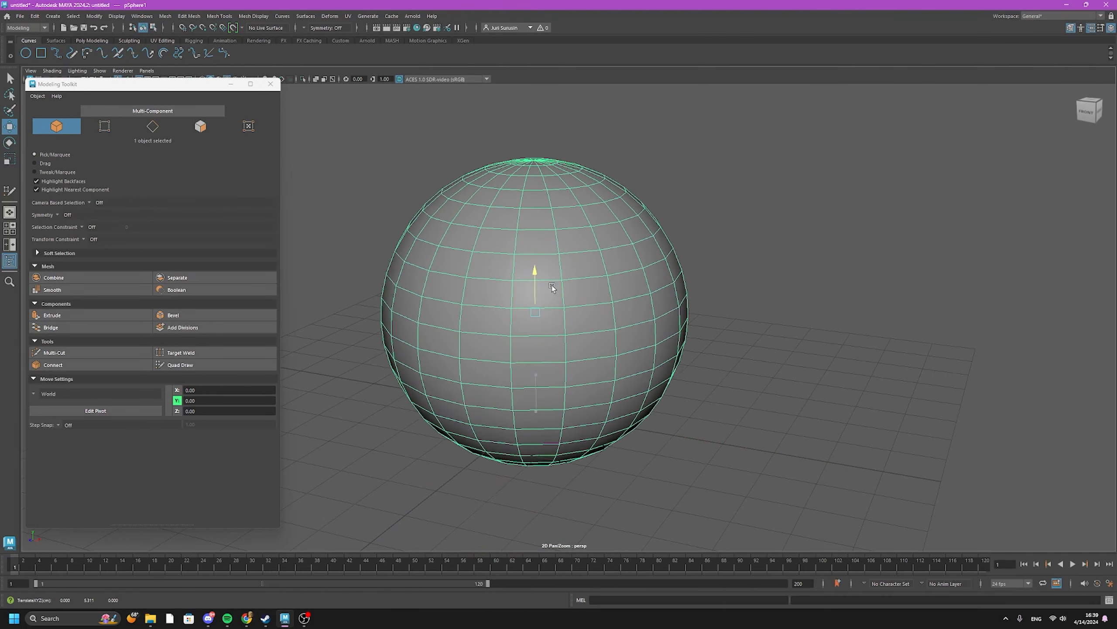
pyautogui.click(749, 347)
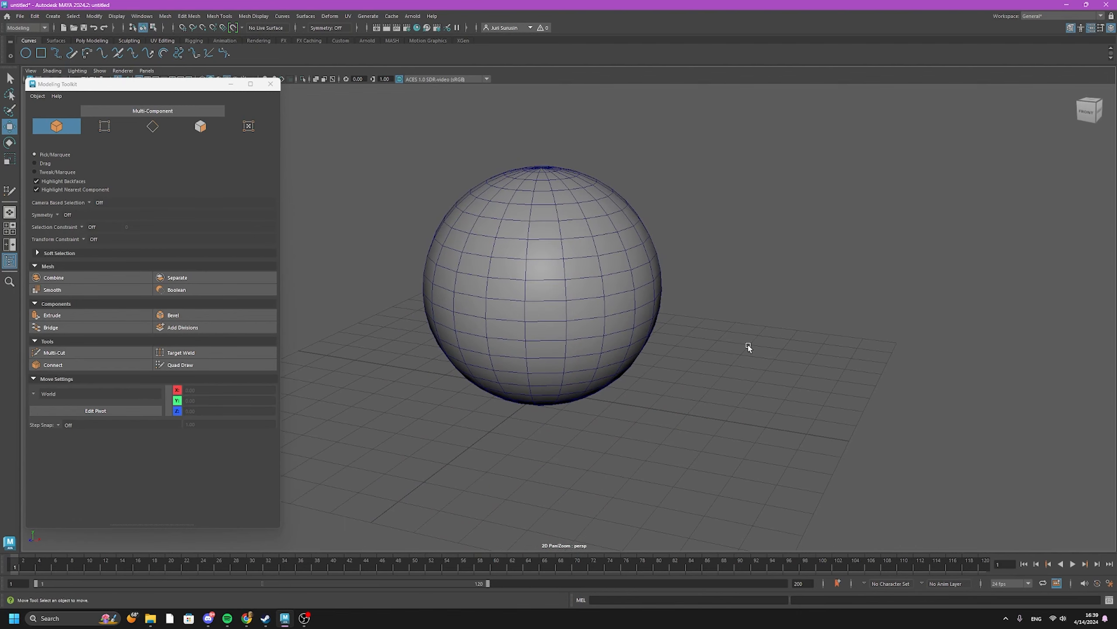
# Raise the sphere further above the grid to about 10.07 in Y
pyautogui.keyDown('alt'); pyautogui.moveTo(713, 345); pyautogui.dragTo(750, 419, button='middle'); pyautogui.keyUp('alt')
pyautogui.keyDown('alt'); pyautogui.moveTo(749, 419); pyautogui.dragTo(724, 416); pyautogui.keyUp('alt')
pyautogui.click(631, 356)
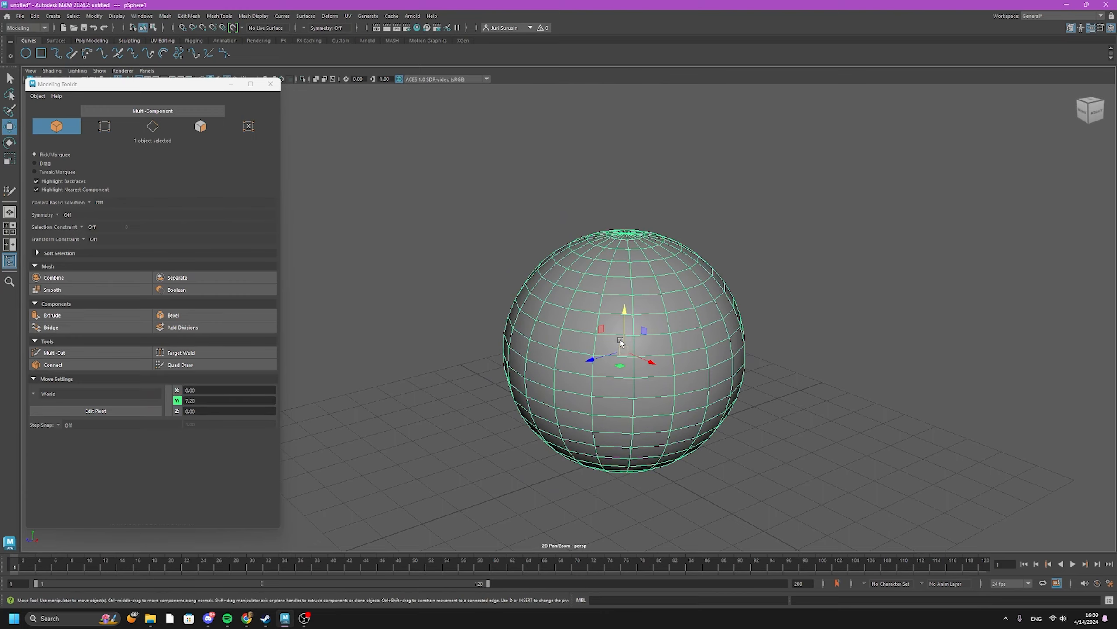
pyautogui.moveTo(620, 341); pyautogui.dragTo(622, 313)
pyautogui.click(738, 405)
pyautogui.scroll(2, 523, 371)
pyautogui.keyDown('alt'); pyautogui.moveTo(522, 371); pyautogui.dragTo(602, 395); pyautogui.keyUp('alt')
pyautogui.keyDown('alt'); pyautogui.moveTo(522, 391); pyautogui.dragTo(464, 362); pyautogui.keyUp('alt')
pyautogui.click(558, 358)
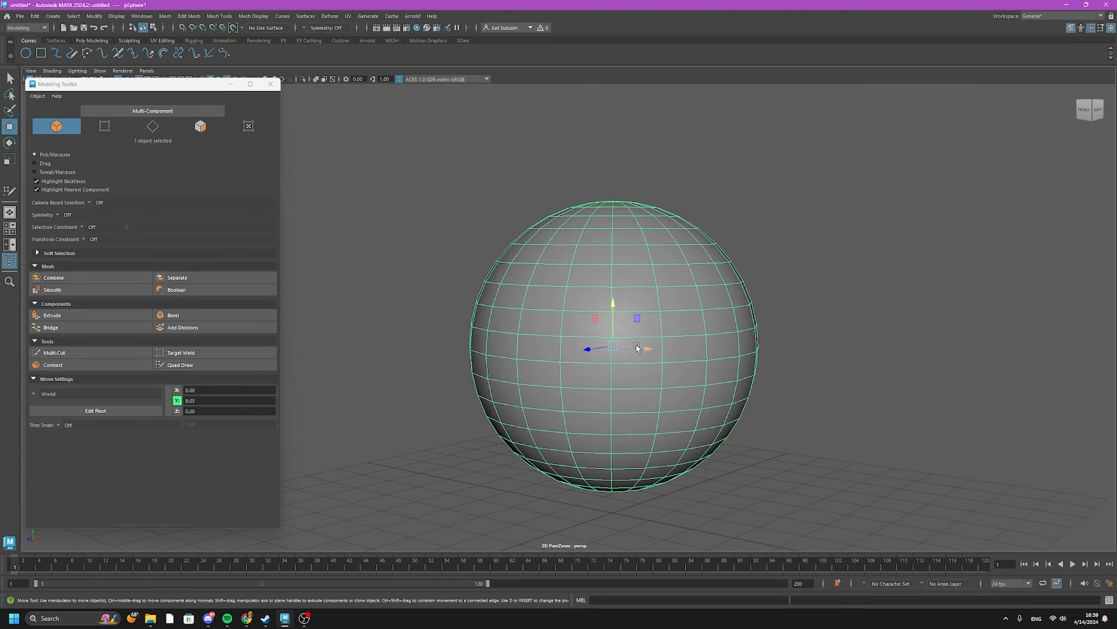
pyautogui.moveTo(614, 316); pyautogui.dragTo(614, 296)
pyautogui.click(838, 382)
# Make the sphere the live surface and activate the Quad Draw tool
pyautogui.keyDown('alt'); pyautogui.moveTo(736, 234); pyautogui.dragTo(746, 242); pyautogui.keyUp('alt')
pyautogui.keyDown('alt'); pyautogui.moveTo(668, 366); pyautogui.dragTo(725, 376); pyautogui.keyUp('alt')
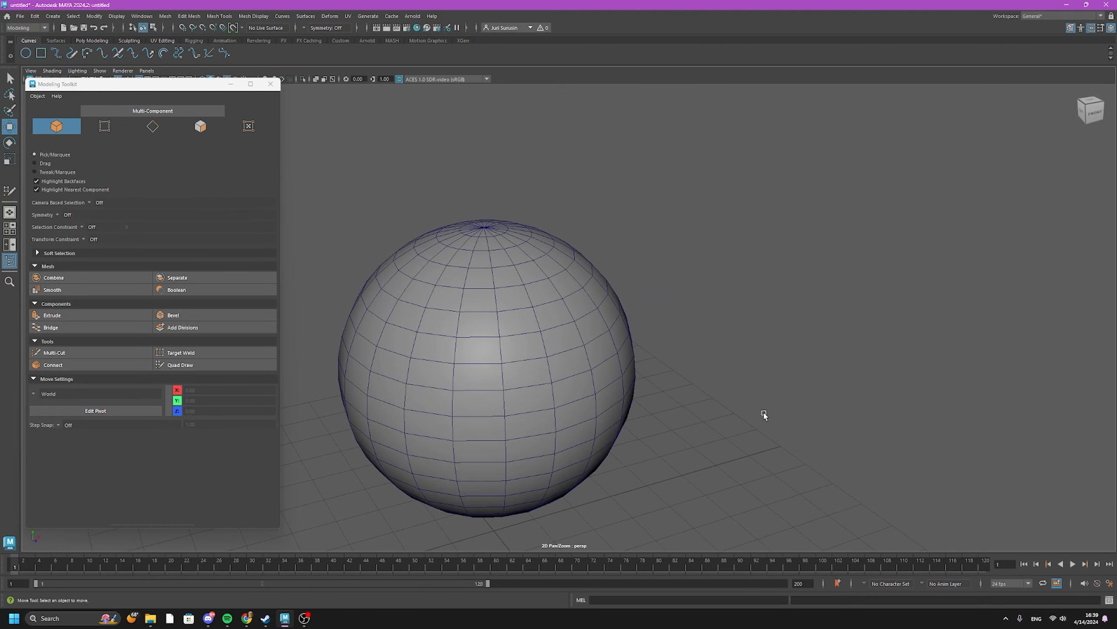
pyautogui.keyDown('alt'); pyautogui.moveTo(764, 415); pyautogui.dragTo(523, 191); pyautogui.keyUp('alt')
pyautogui.keyDown('alt'); pyautogui.moveTo(646, 406); pyautogui.dragTo(576, 281); pyautogui.keyUp('alt')
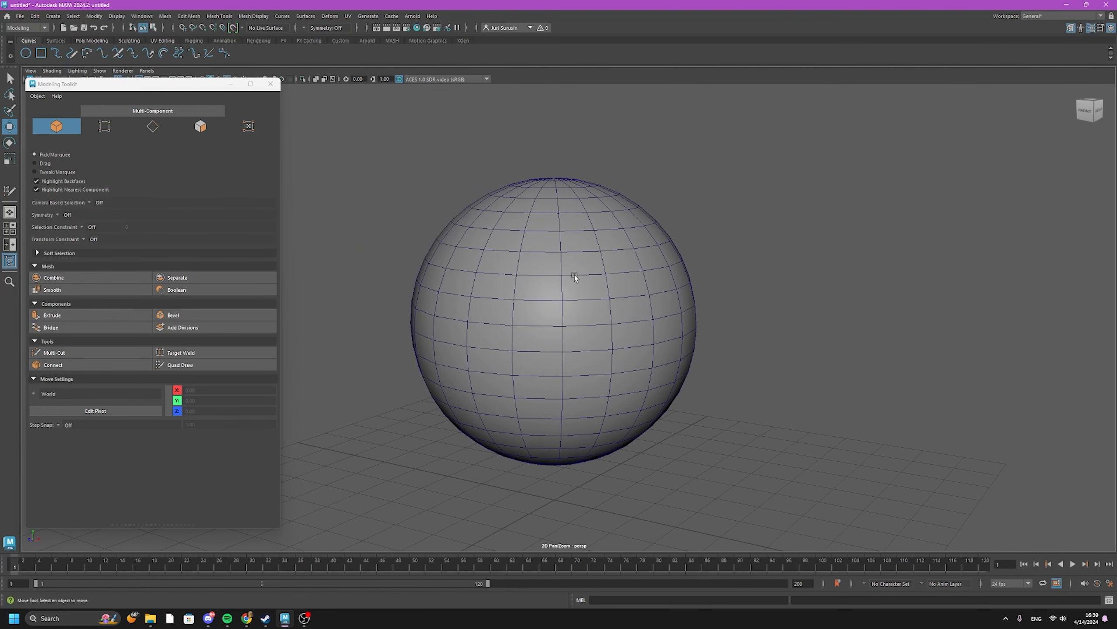
pyautogui.click(575, 281)
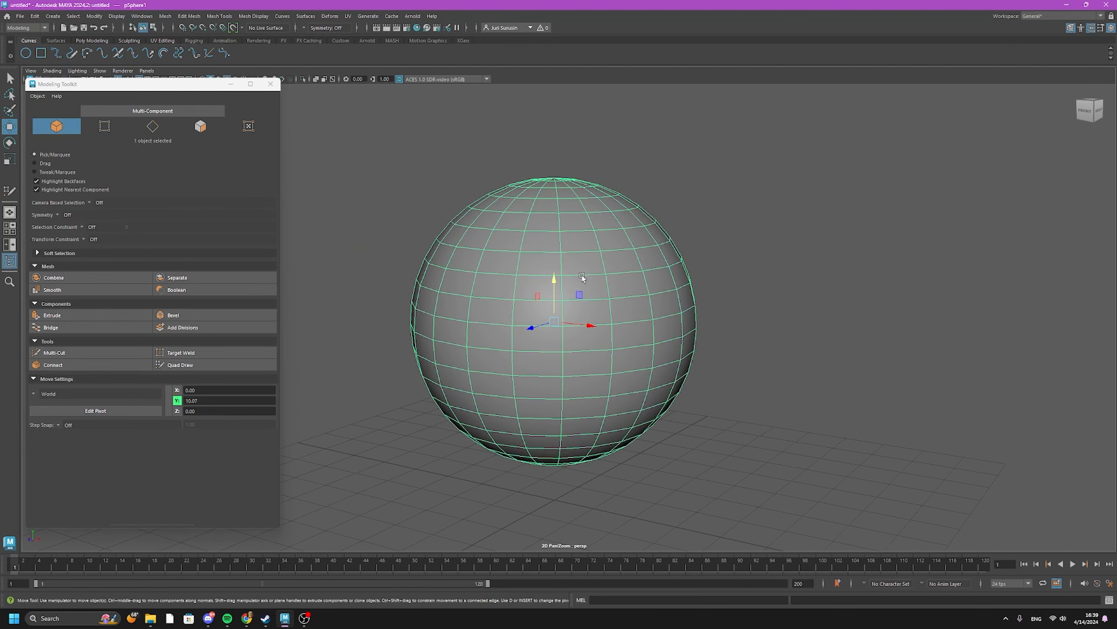
pyautogui.click(234, 29)
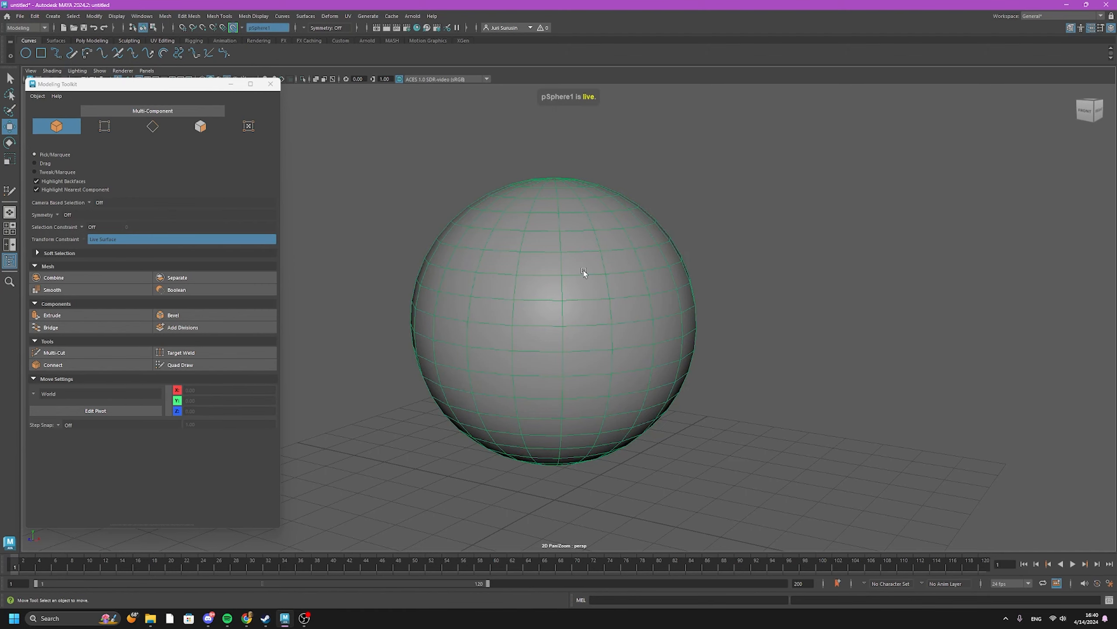
pyautogui.keyDown('alt'); pyautogui.moveTo(583, 272); pyautogui.dragTo(678, 287, button='middle'); pyautogui.keyUp('alt')
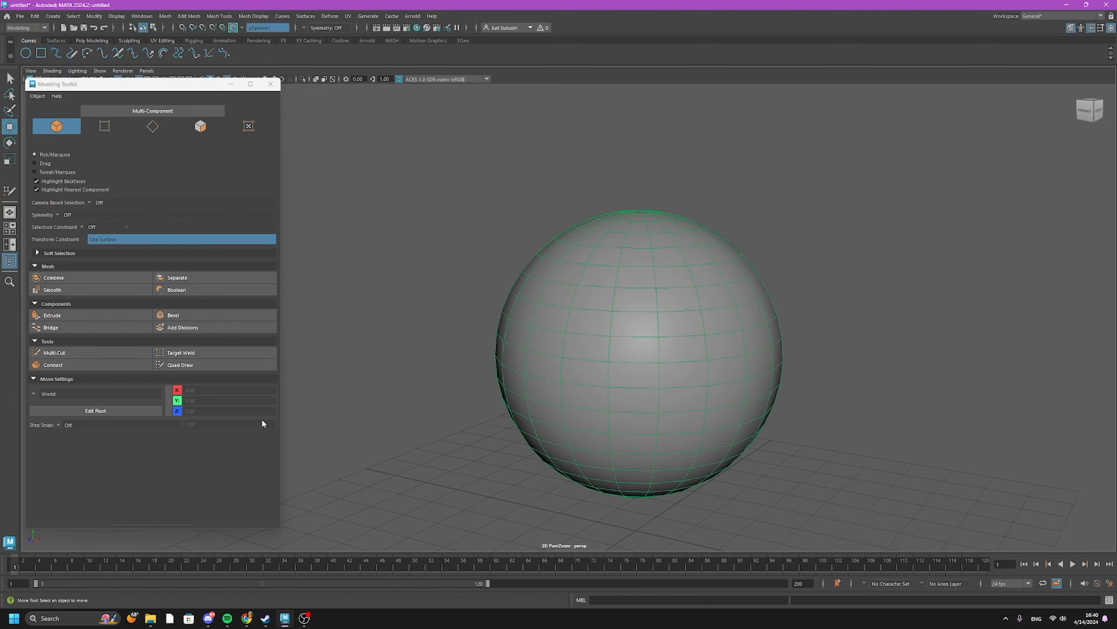
pyautogui.click(180, 365)
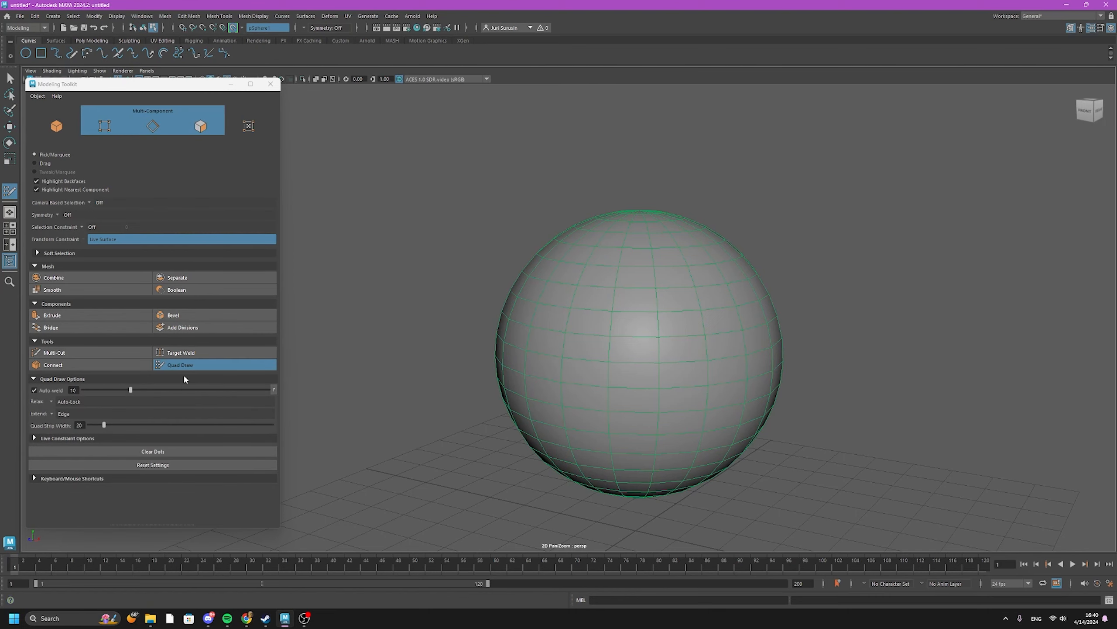